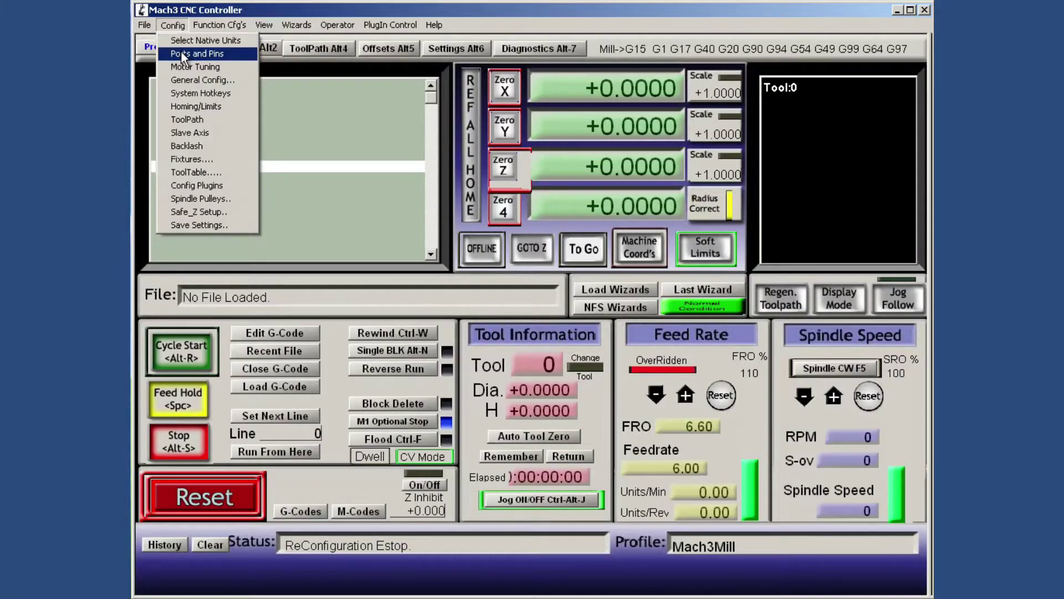
Step: Map the EStop input signal to port 1, pin 10, then save the settings
click(181, 51)
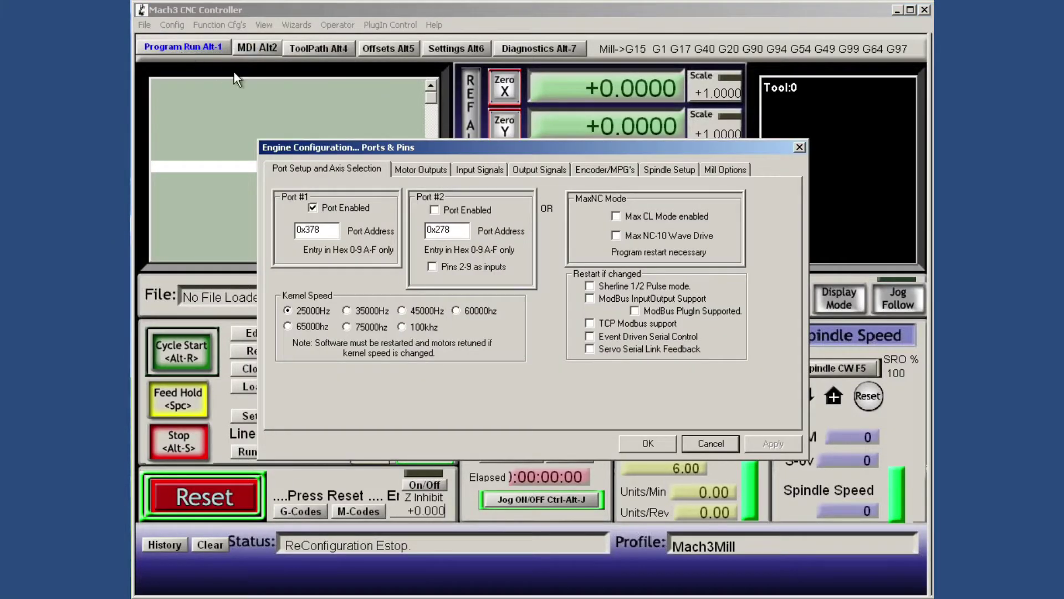
click(480, 169)
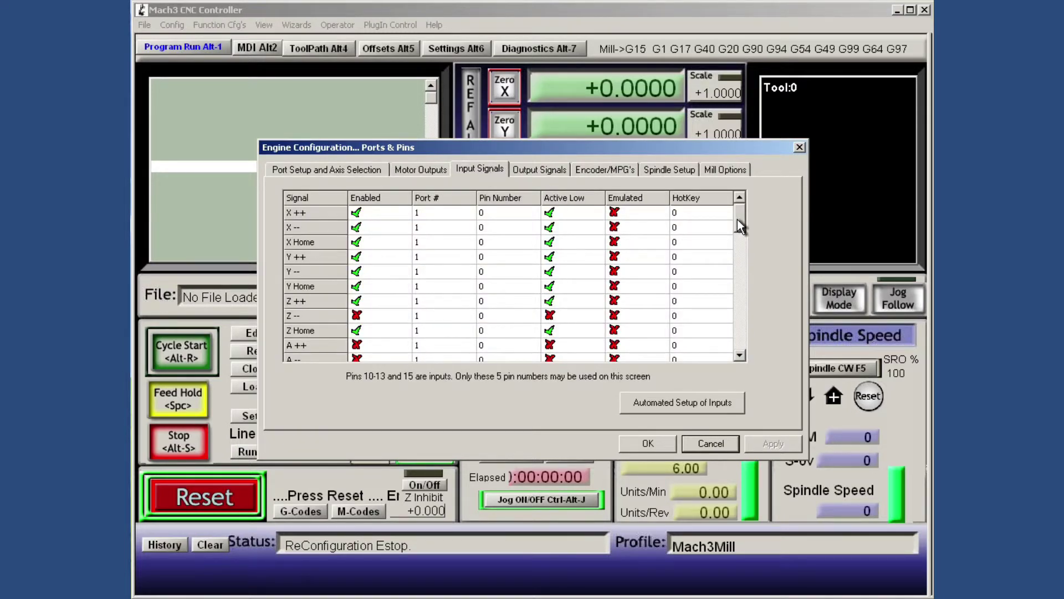
drag(740, 227, 741, 280)
click(432, 259)
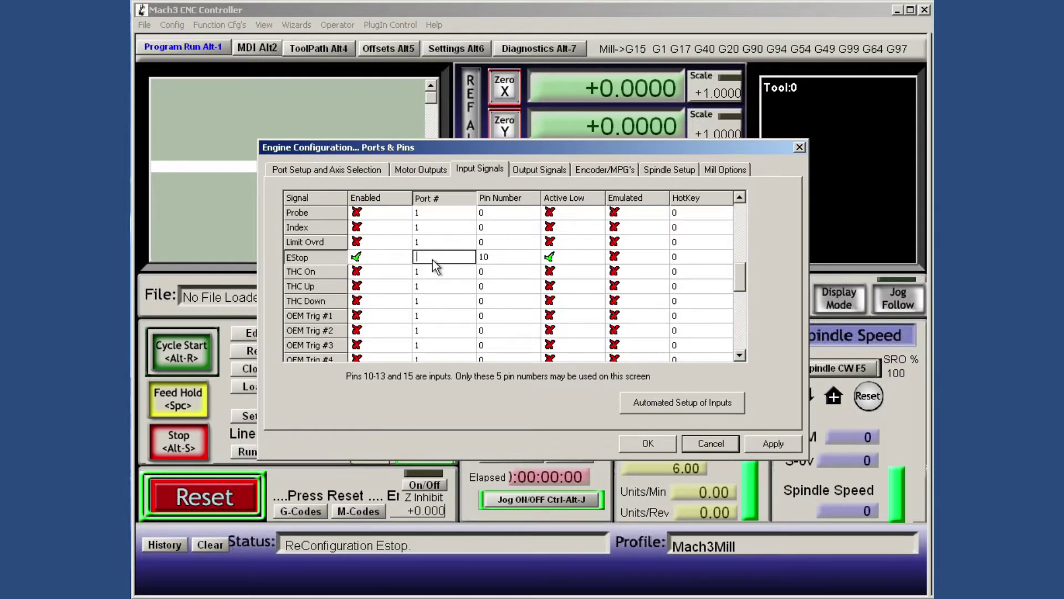
text(1)
click(497, 257)
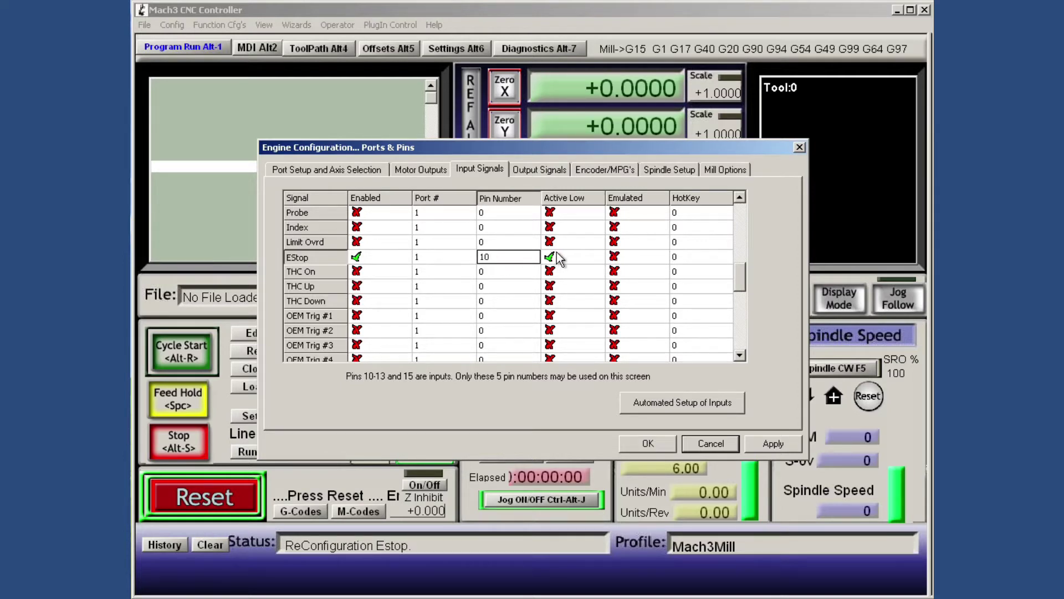
click(649, 445)
click(172, 24)
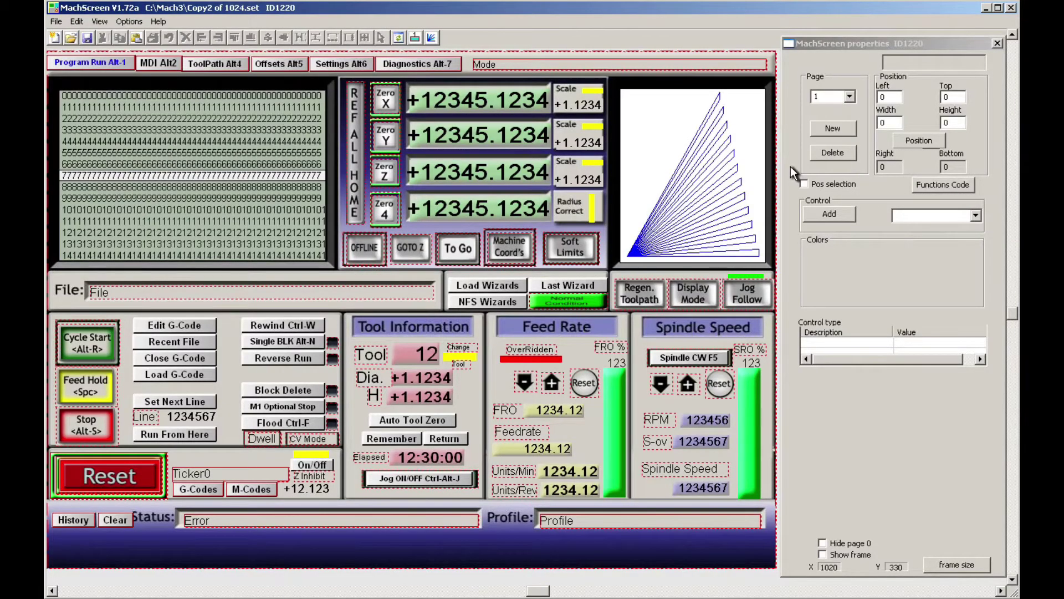
Step: On page 0, change the Reset button's hotkey from OEM_3 to F1
click(832, 97)
click(829, 108)
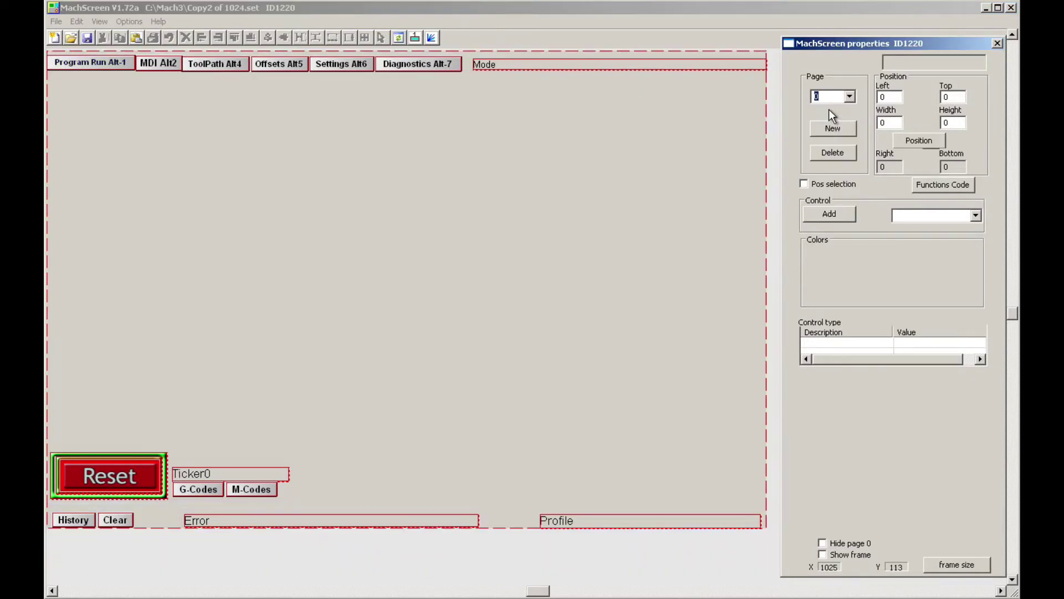
click(117, 479)
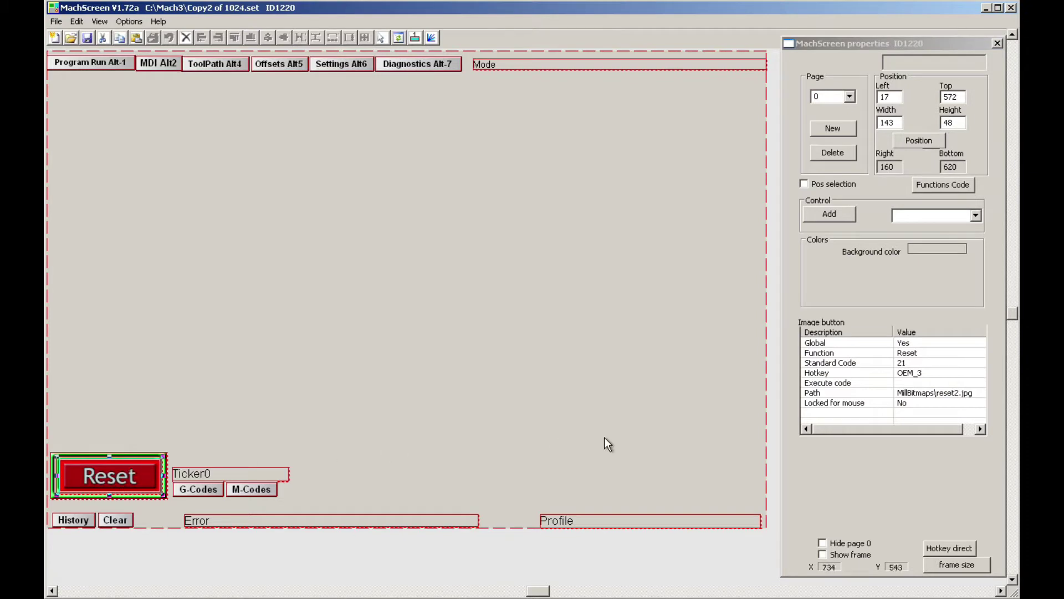
click(918, 374)
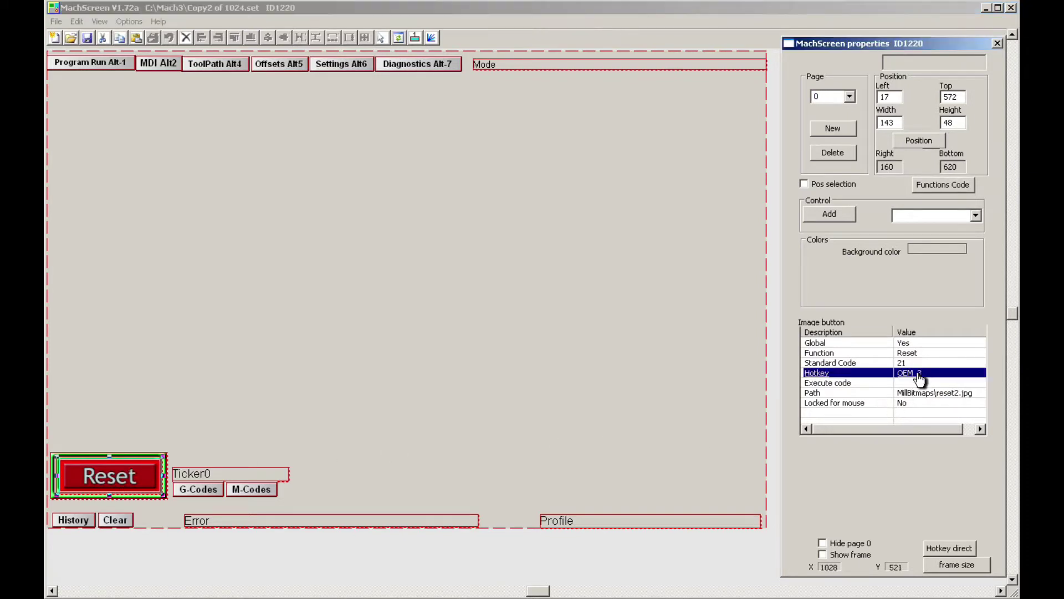
click(918, 373)
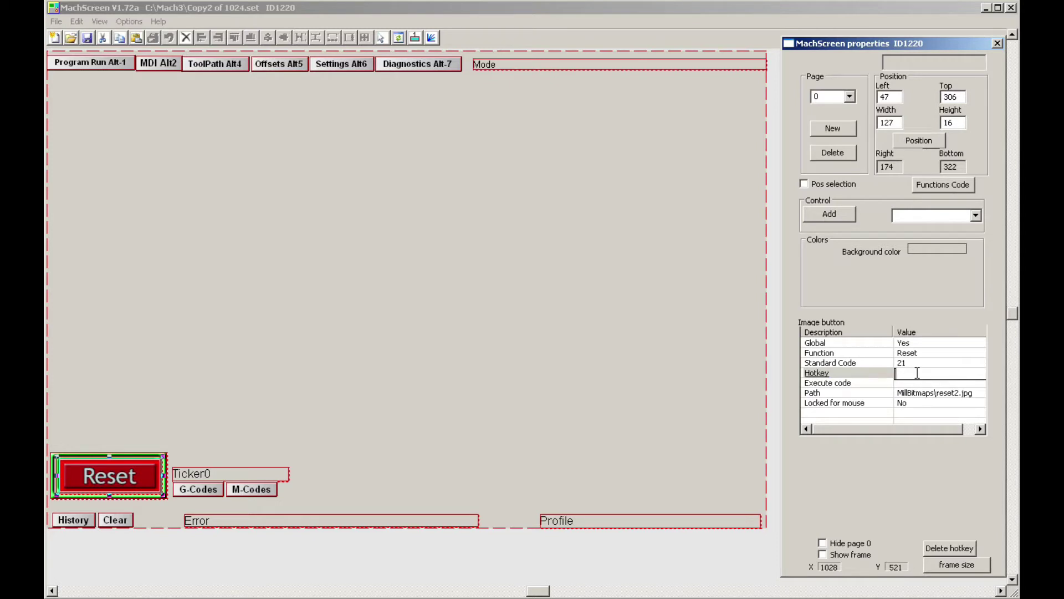
key(F1)
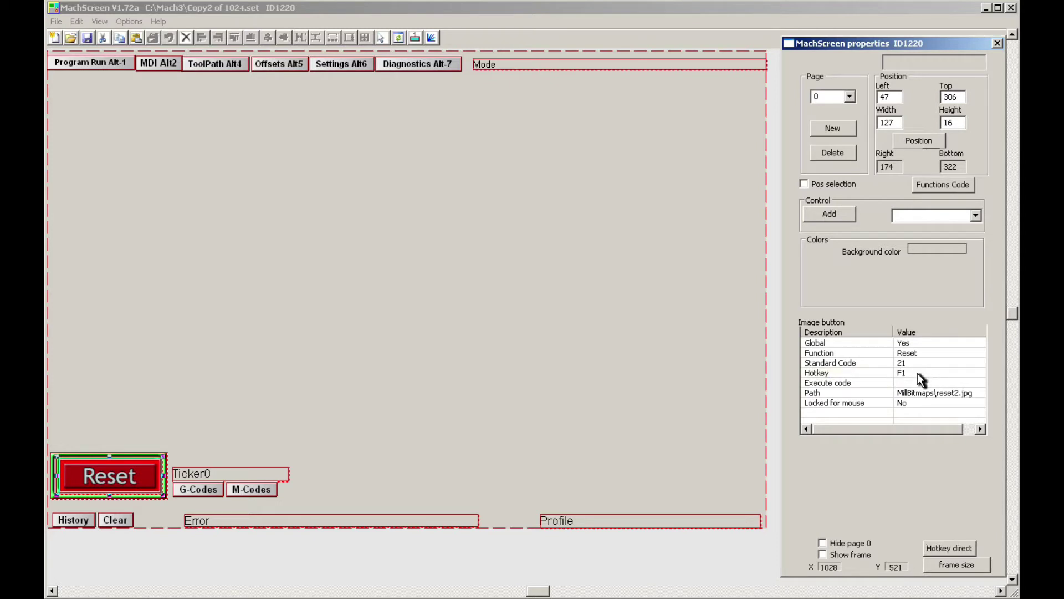
Step: Return to page 1 and save the screen set as 'Reset Button'
click(849, 96)
click(836, 115)
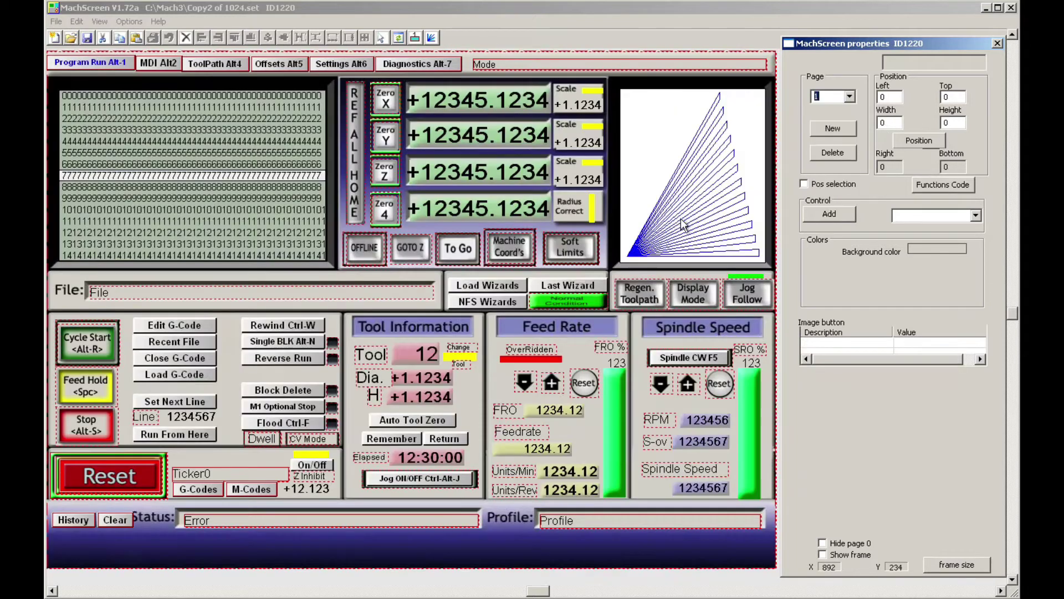
click(56, 22)
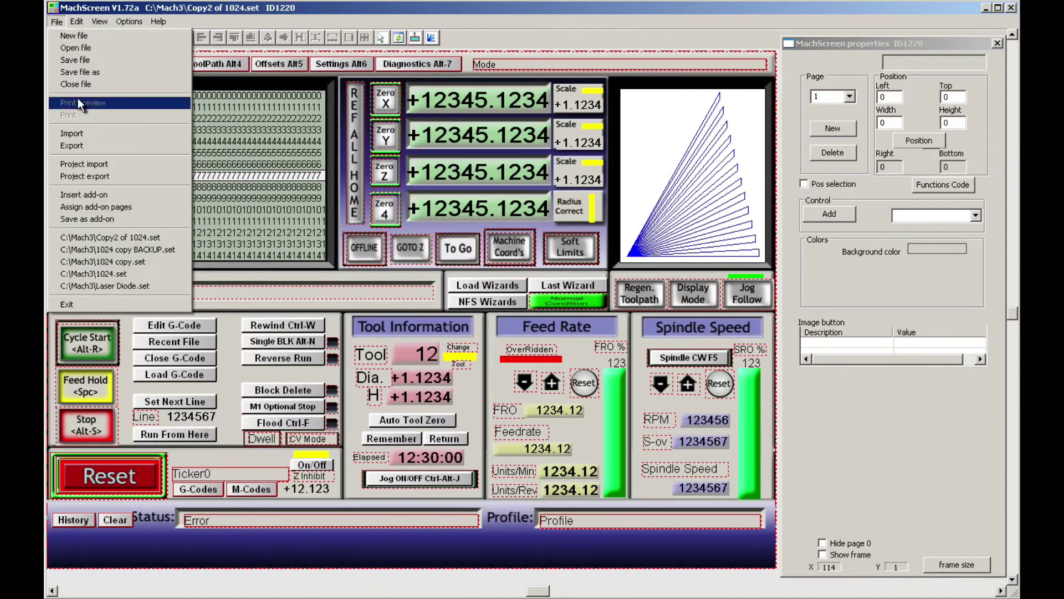
click(81, 73)
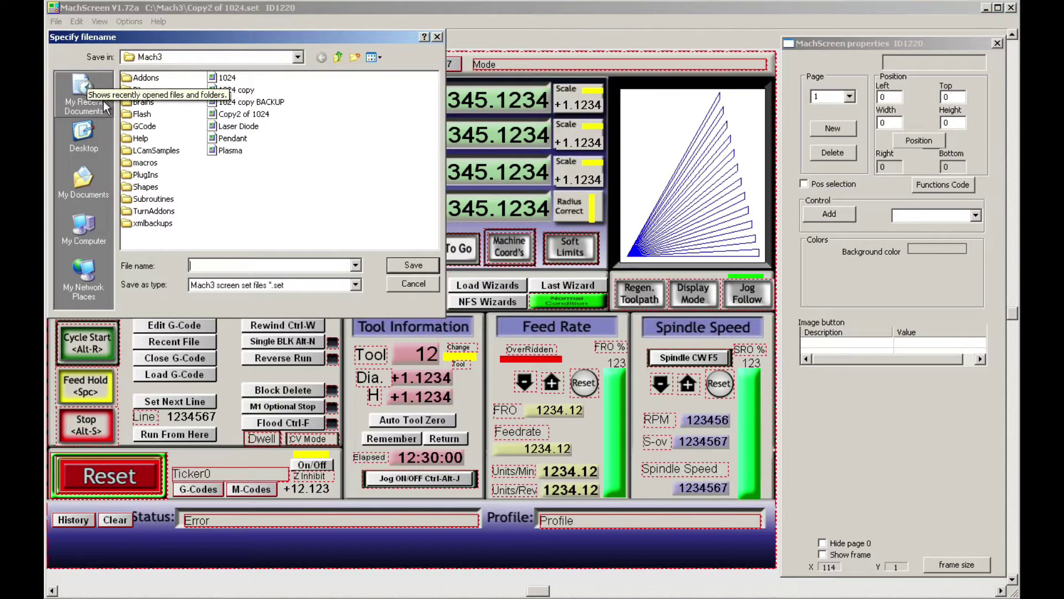
click(202, 265)
text(Reset Button)
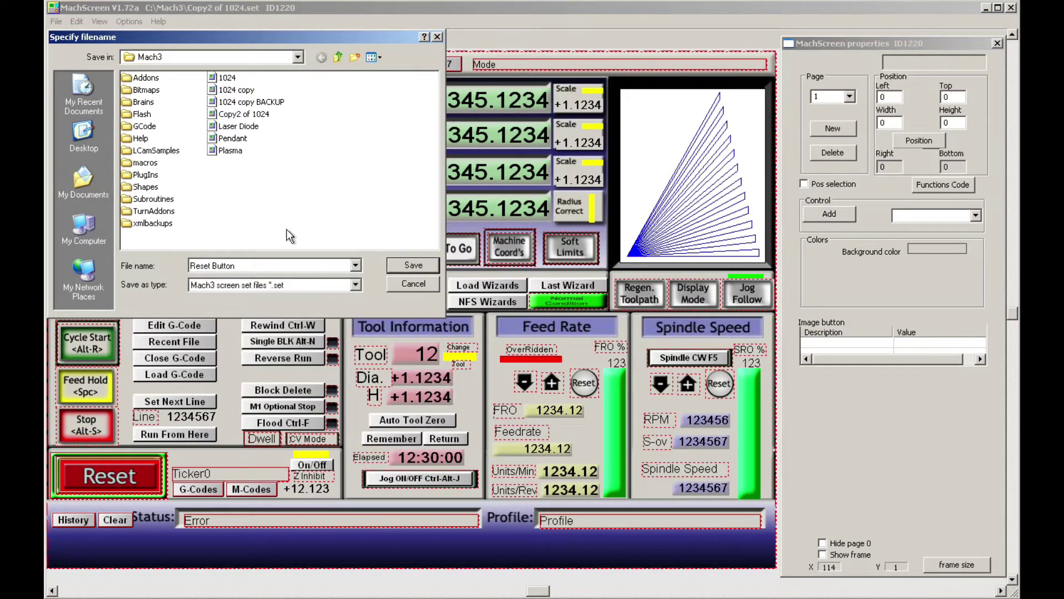
click(412, 265)
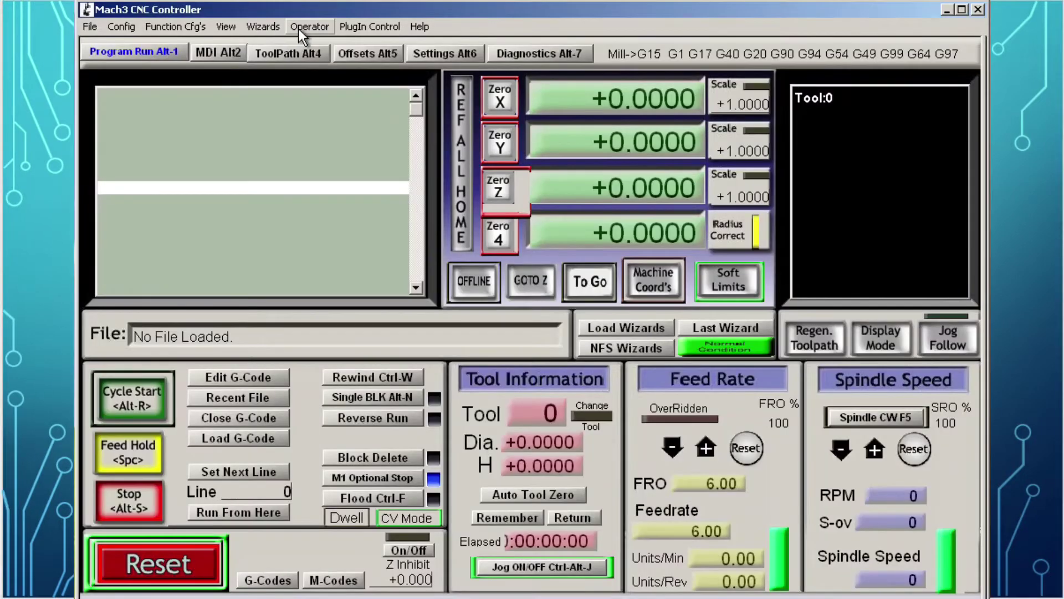
Step: Create a new brain named 'Reset button' from the Operator menu
click(299, 27)
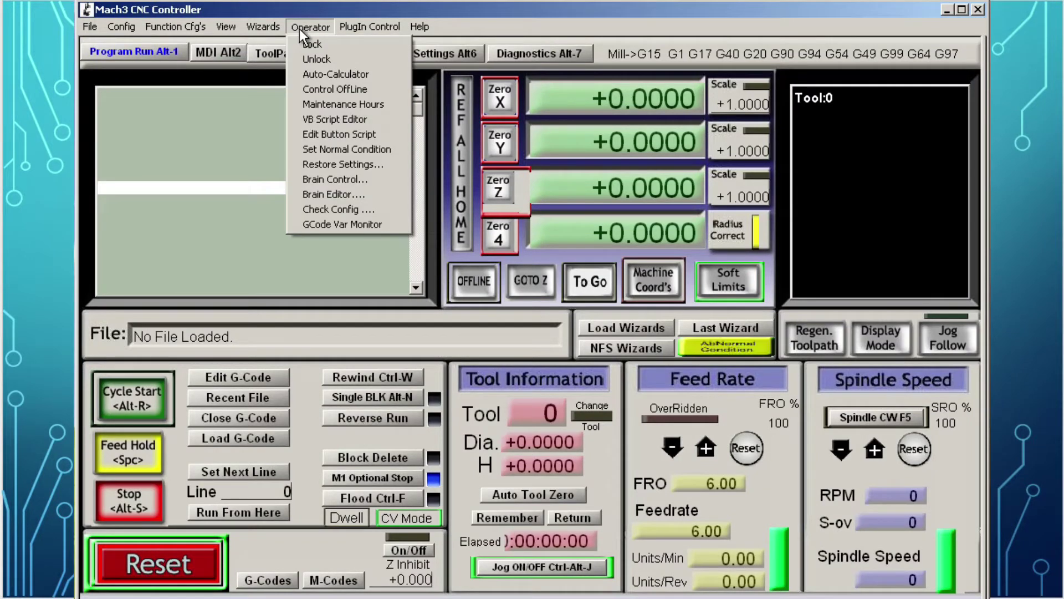
click(307, 196)
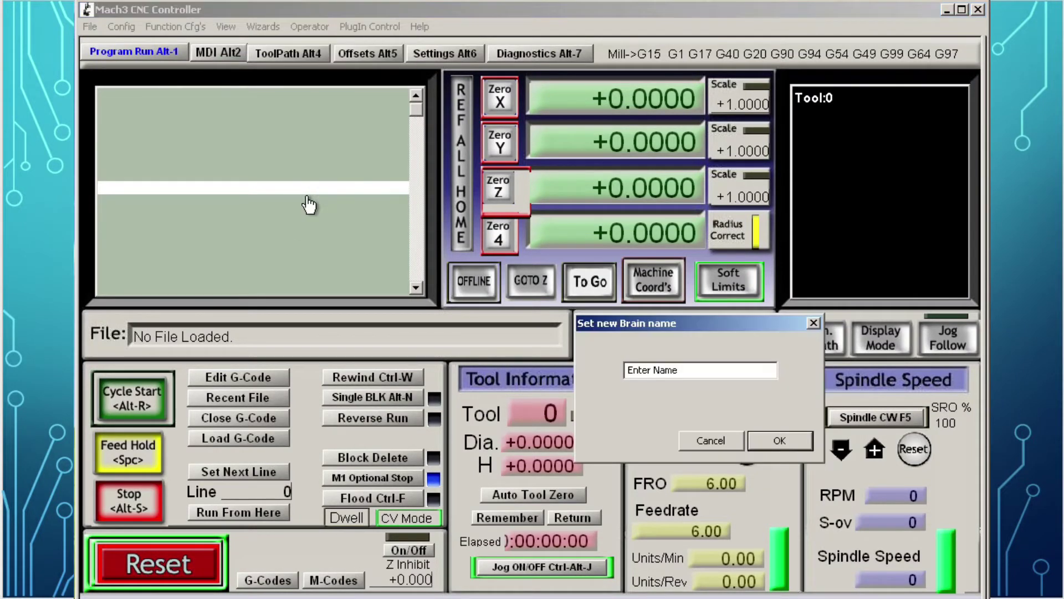
click(708, 371)
key(shift+Home)
text(Reset button)
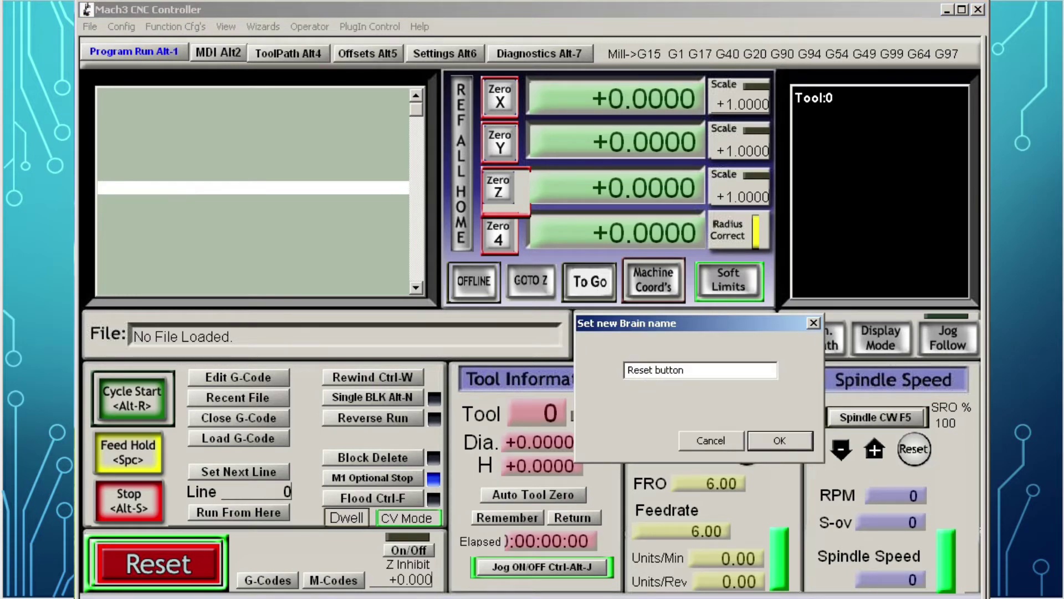
key(Return)
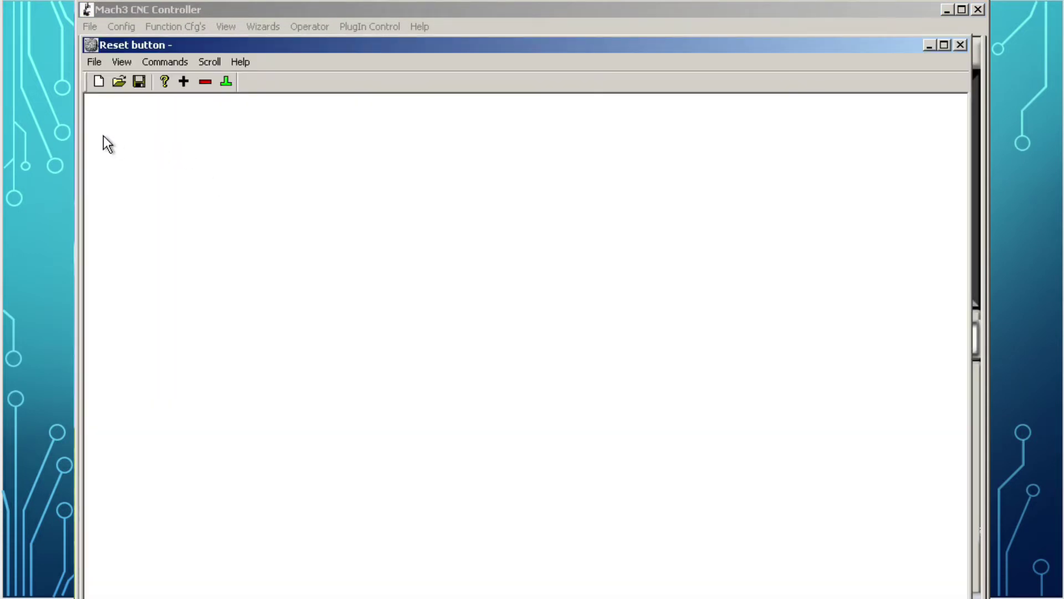
Step: Add an EStop block from the Mach3 input signals to the brain
click(183, 82)
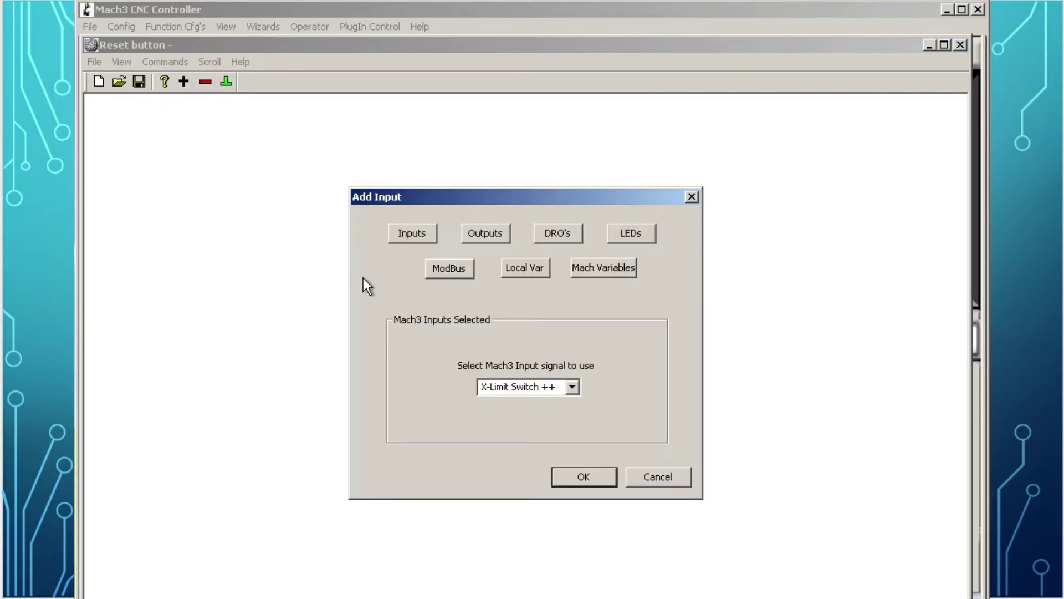
click(414, 235)
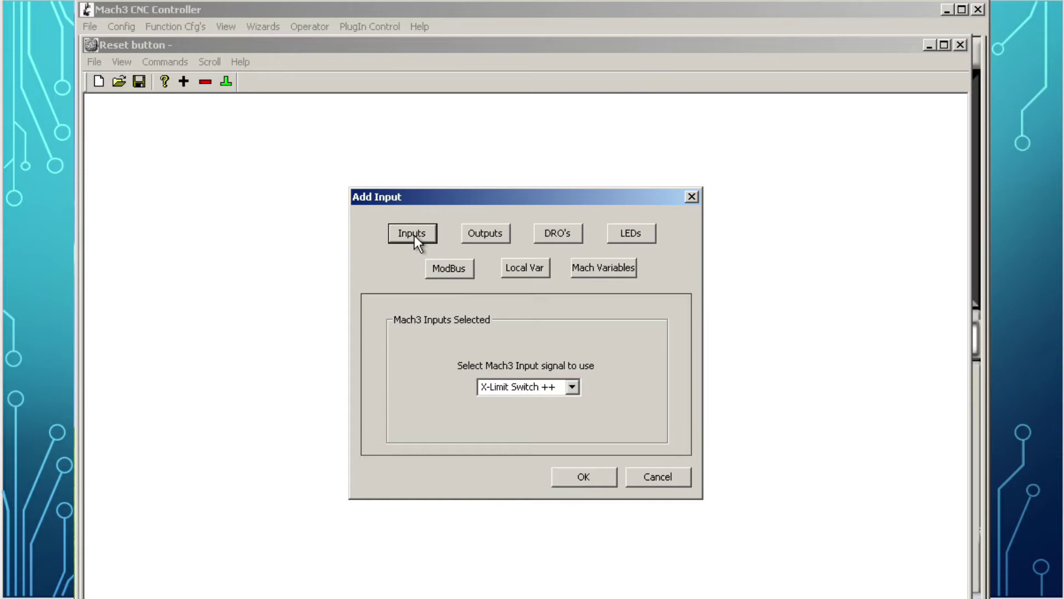
click(576, 387)
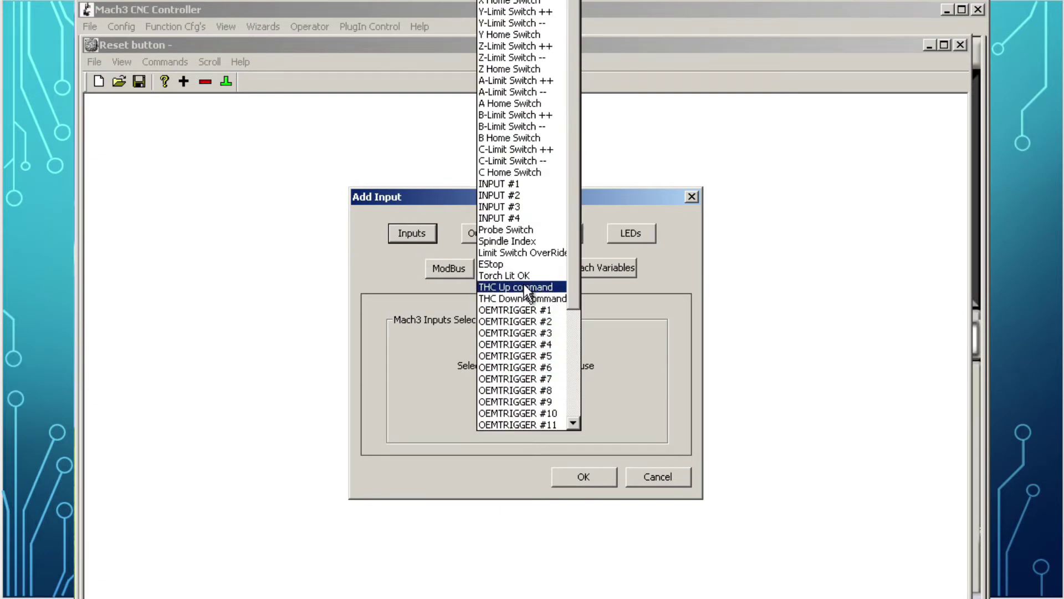
click(516, 265)
click(591, 478)
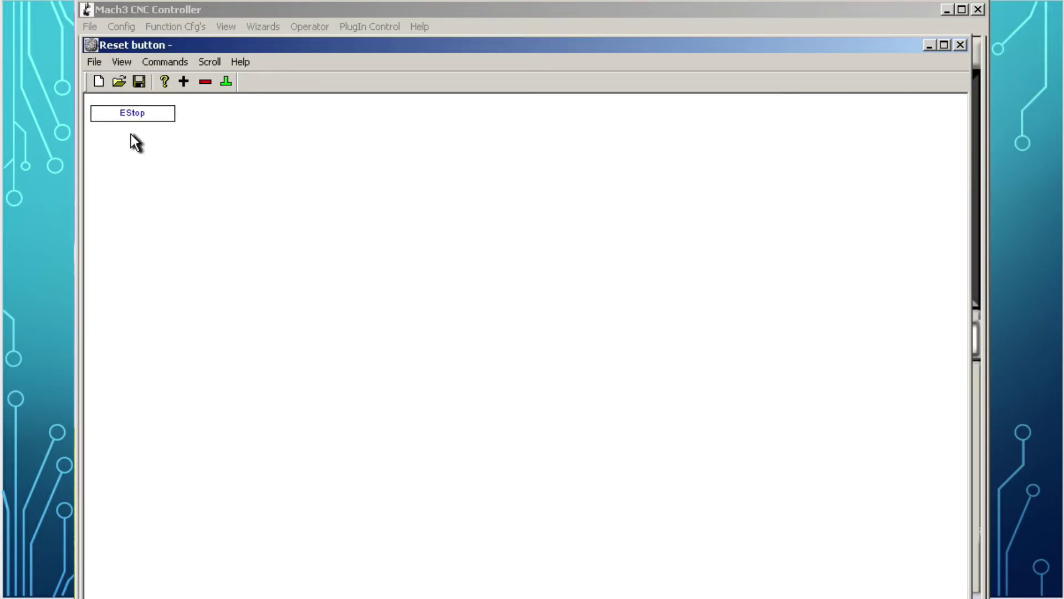
Step: Add an Invert lobe after the EStop block
click(162, 113)
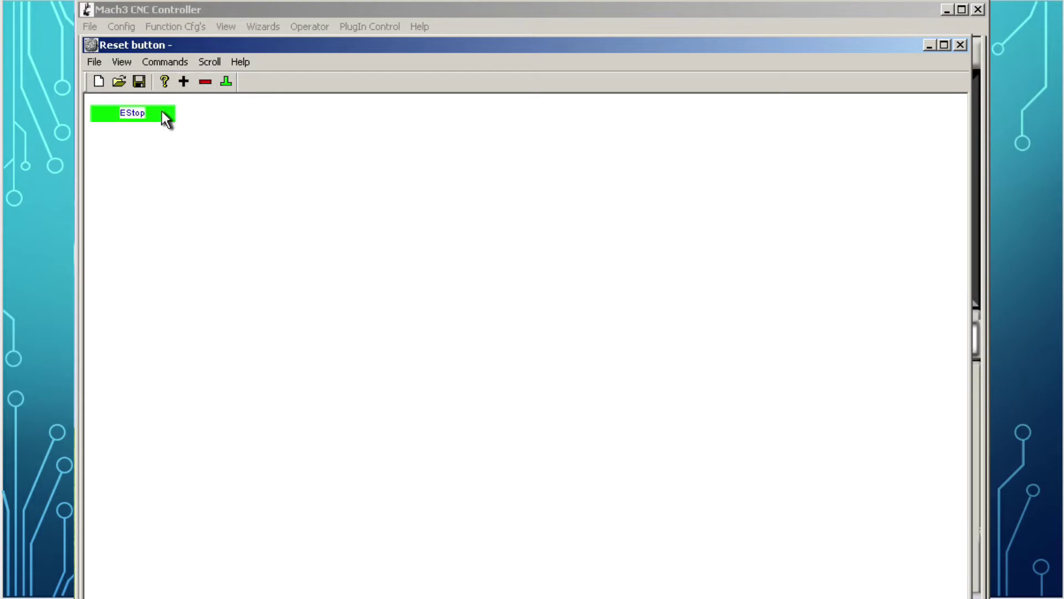
click(184, 81)
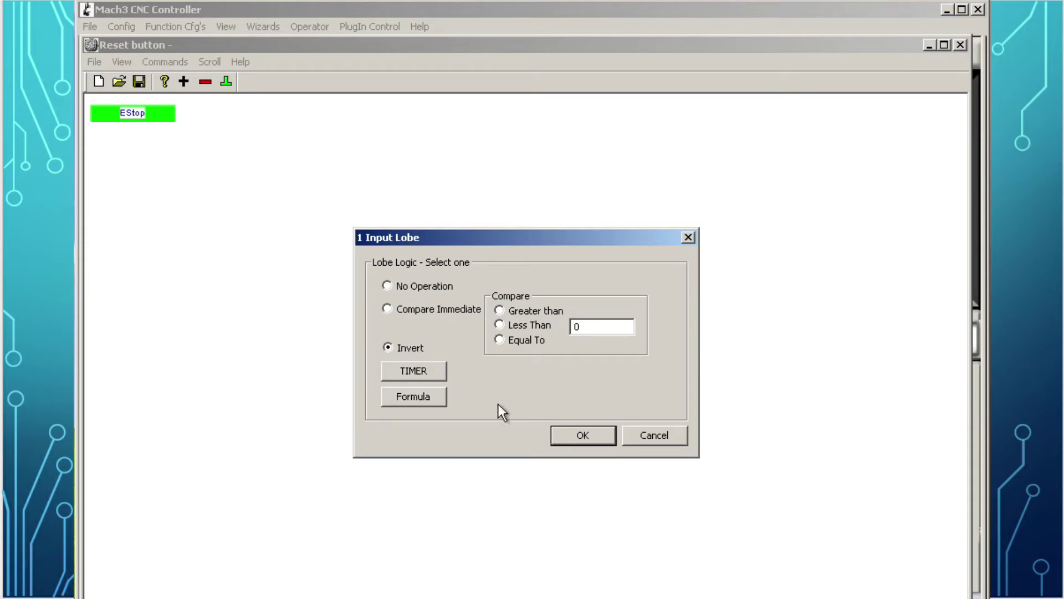
click(568, 431)
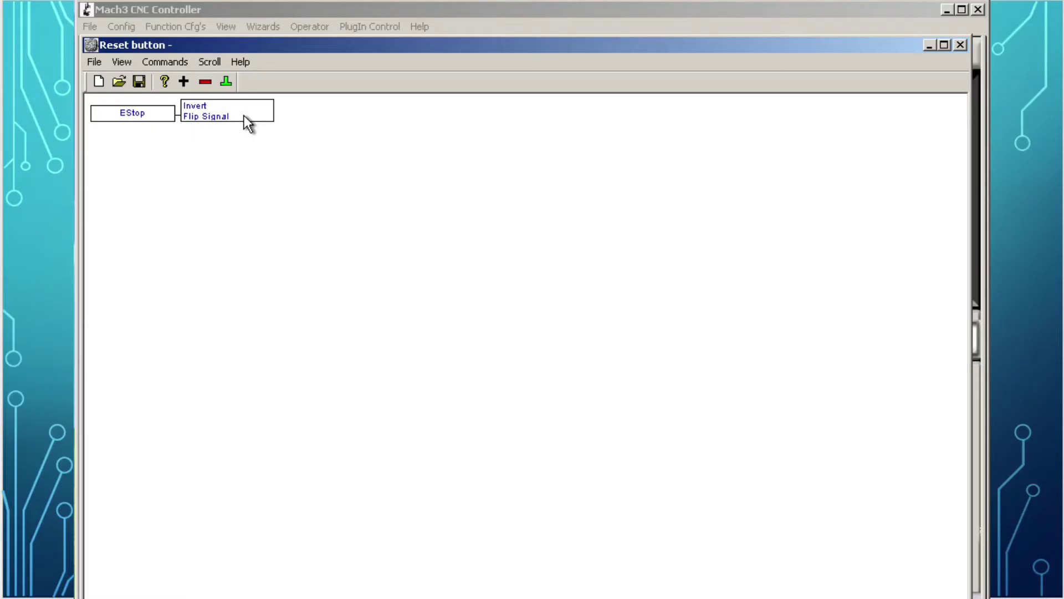
Step: Terminate the EStop rung with an OUTPUT1 output after the Invert block
click(244, 115)
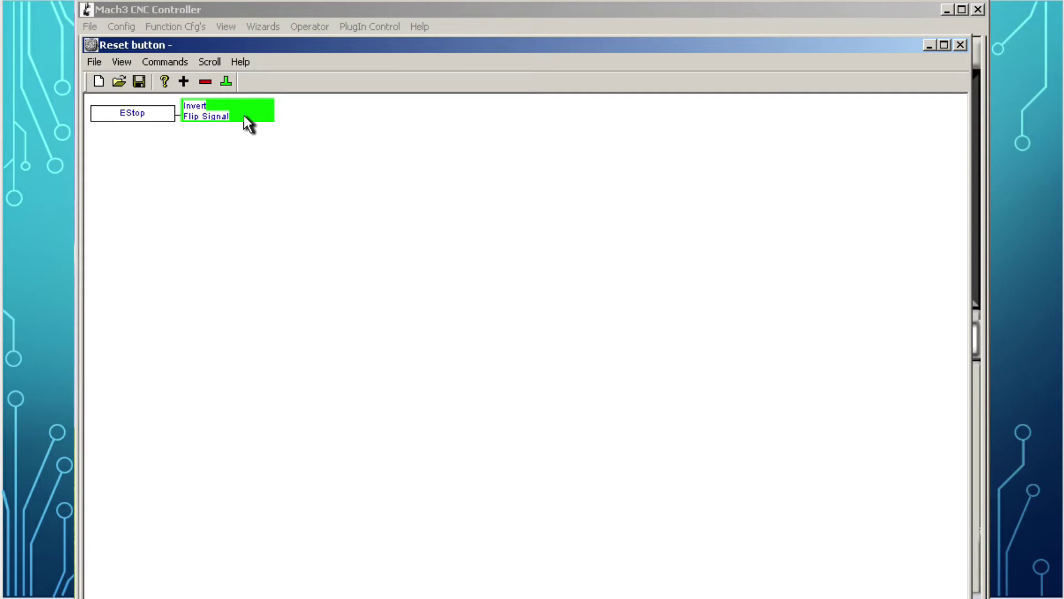
click(227, 83)
click(460, 233)
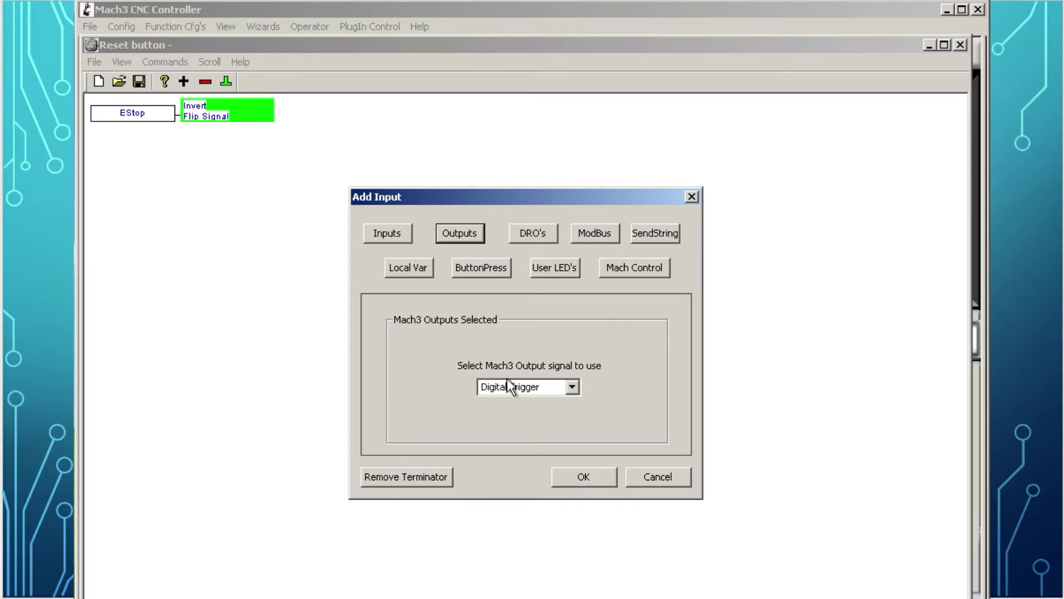
click(573, 388)
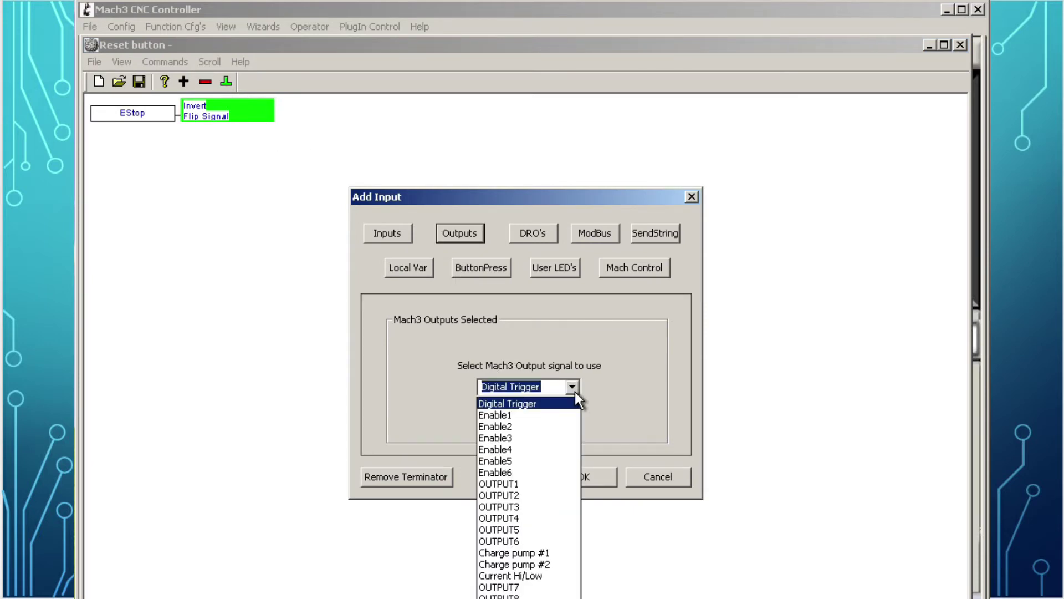
click(528, 485)
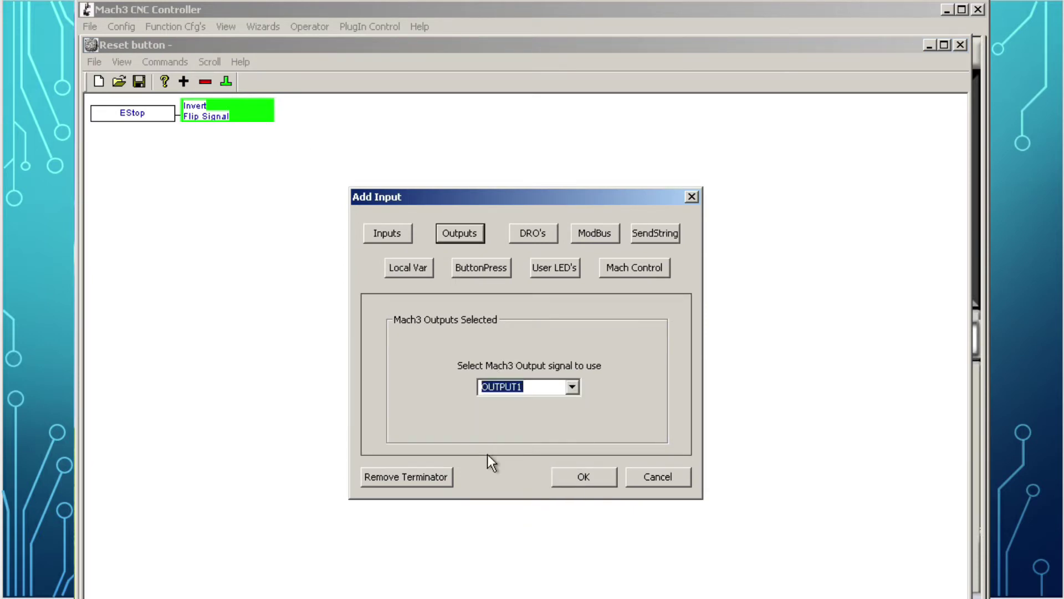
click(593, 483)
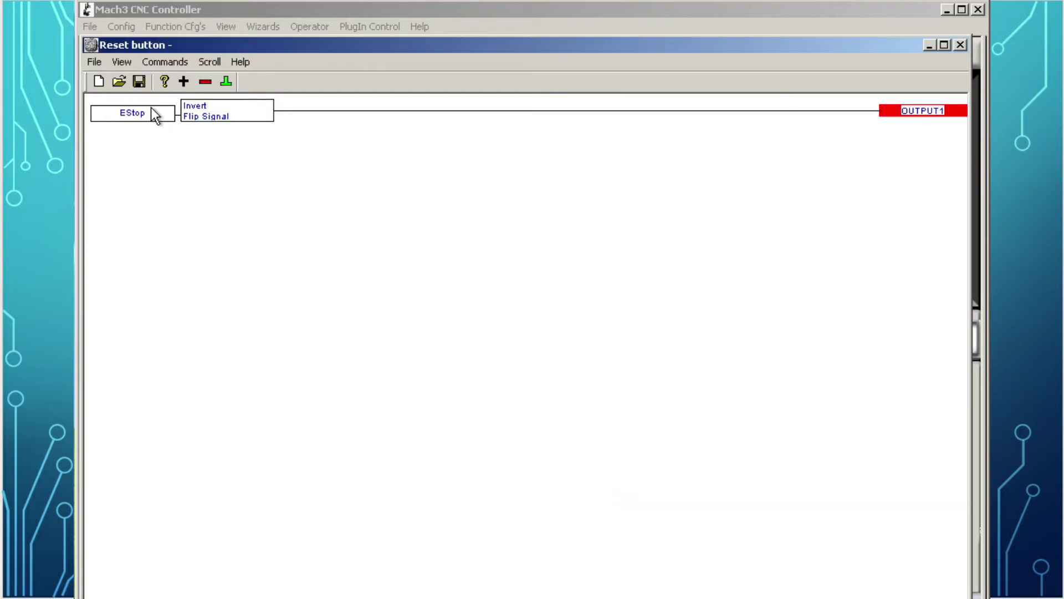
Step: Save the brain as 'Reset button.brn' in the Mach3\Brains folder
click(140, 85)
double_click(393, 237)
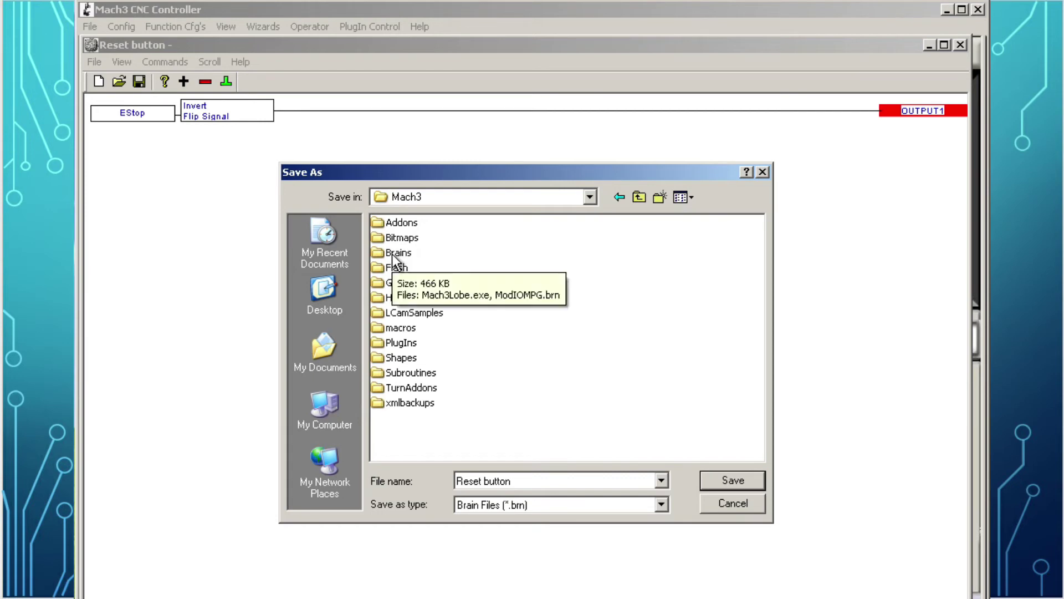
double_click(391, 254)
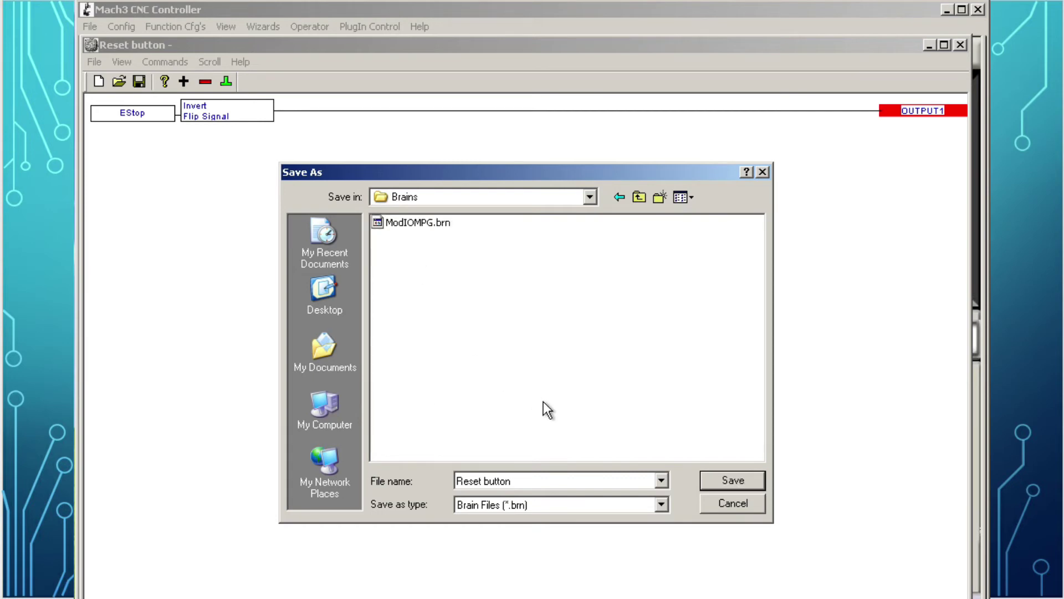
click(715, 480)
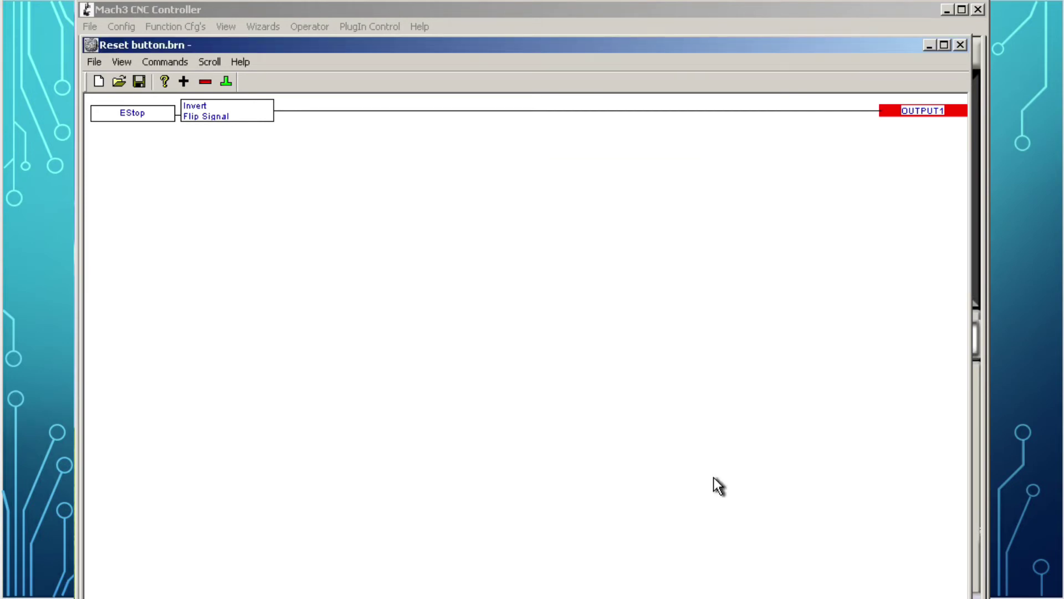
Step: Close the brain editor, then enable Output #1 on port 1, pin 14 and apply
click(957, 45)
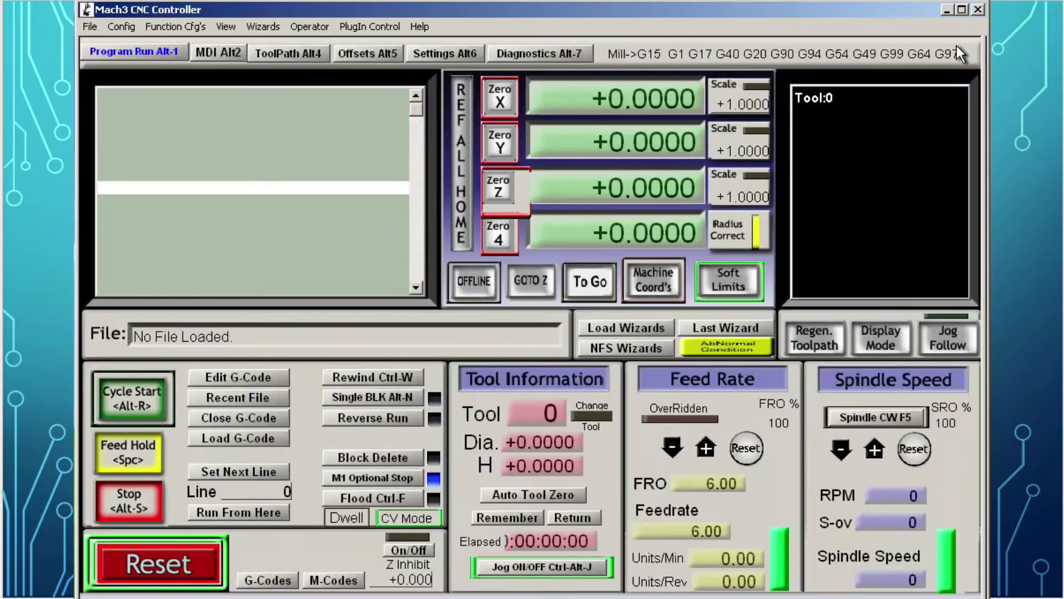
click(122, 27)
click(142, 57)
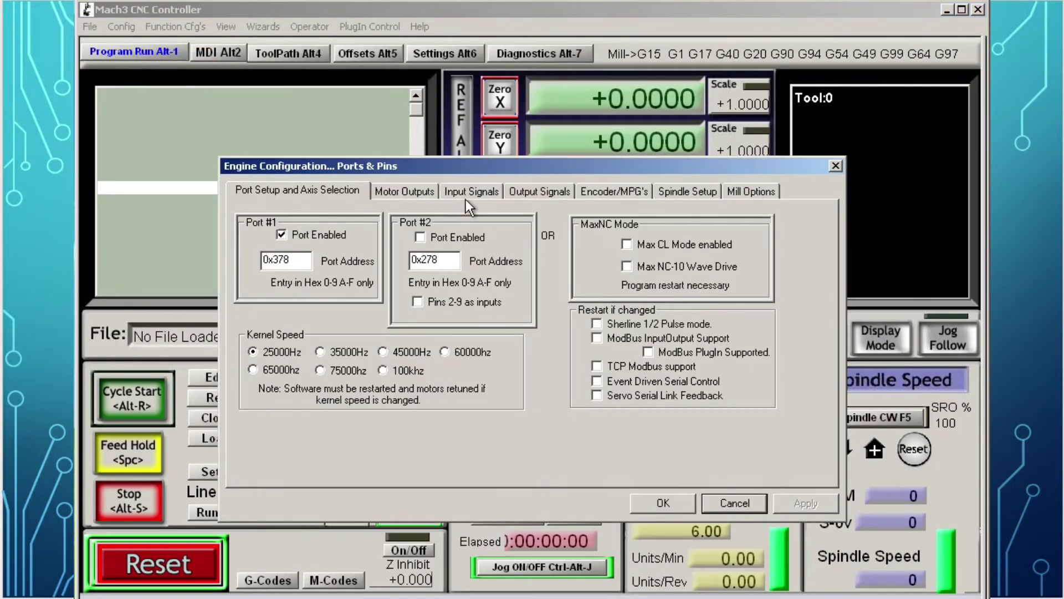
click(537, 191)
scroll(730, 238, down, 1)
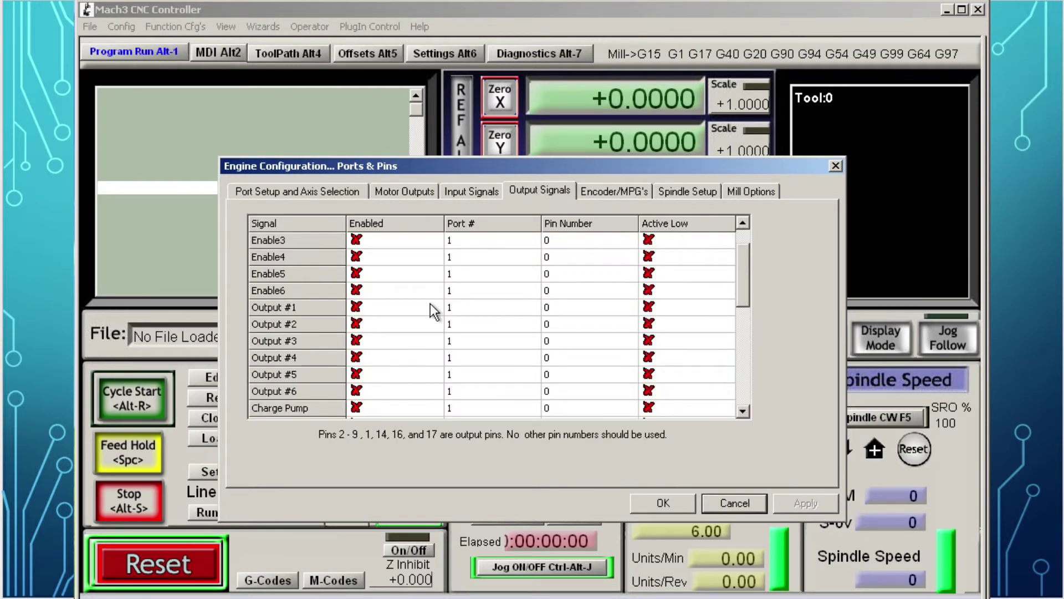
click(316, 303)
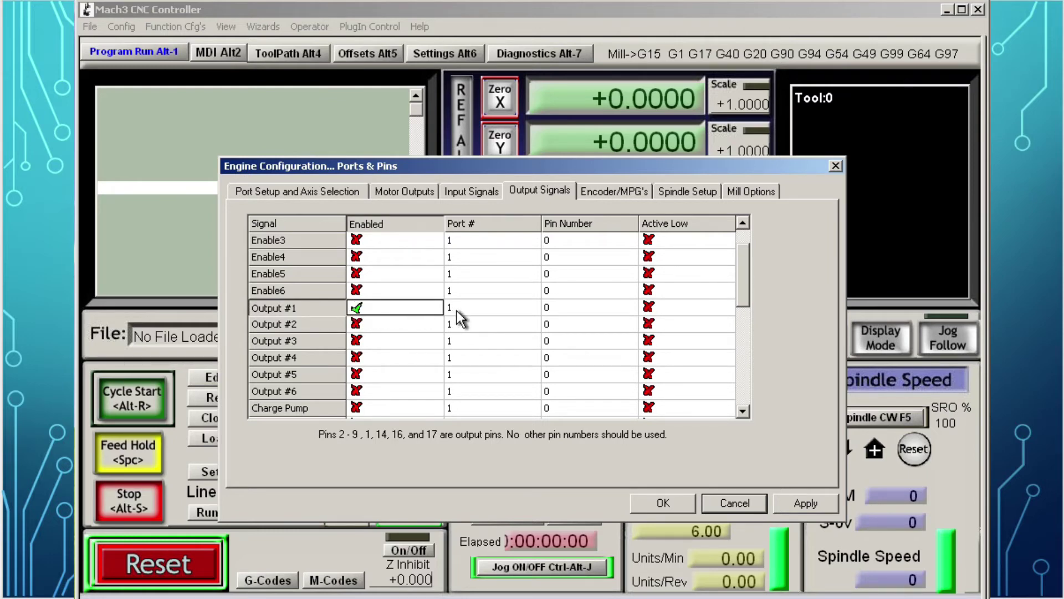
key(Tab)
key(Tab)
text(14)
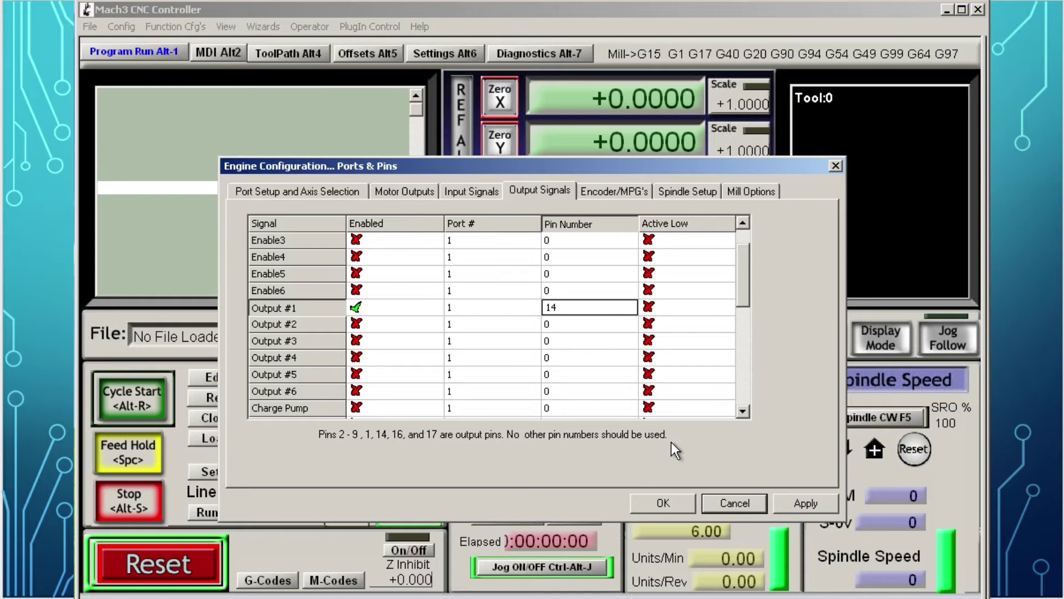
click(802, 500)
click(668, 504)
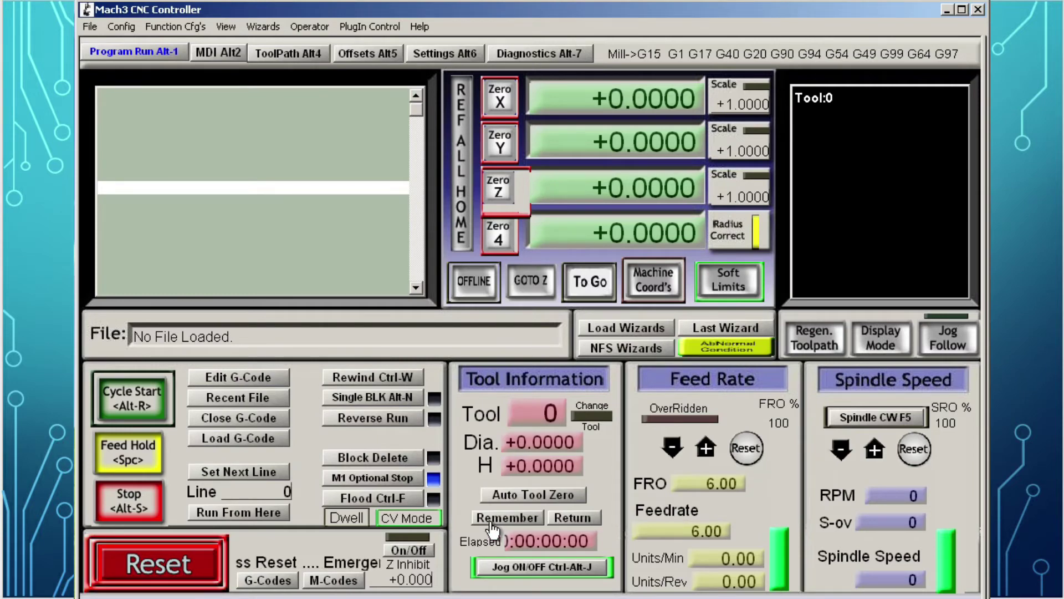
Step: Save the Mach3 settings and load the Reset Button screen set
click(121, 27)
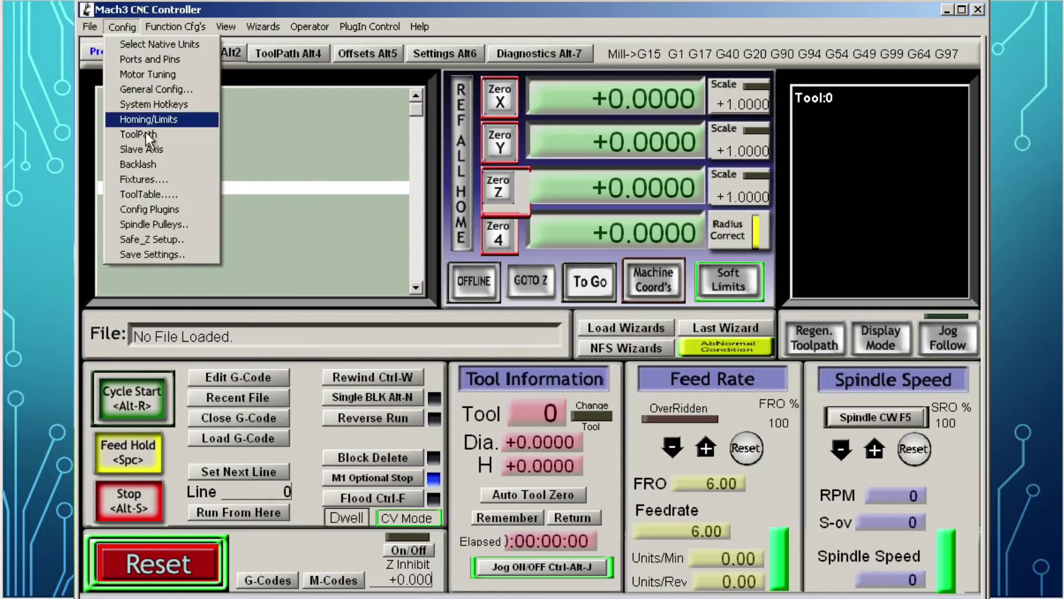
click(164, 254)
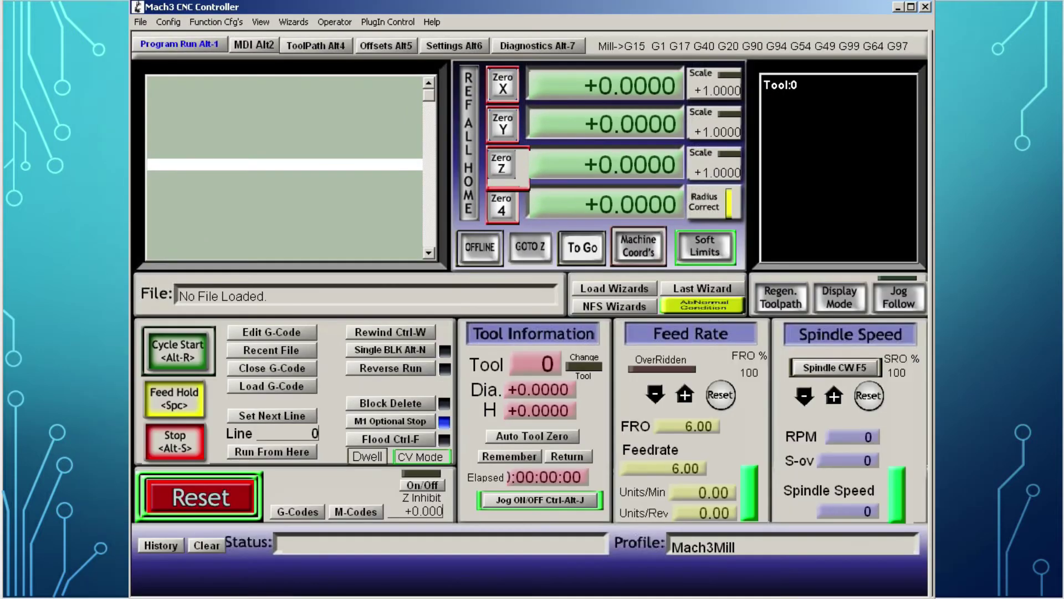
click(256, 28)
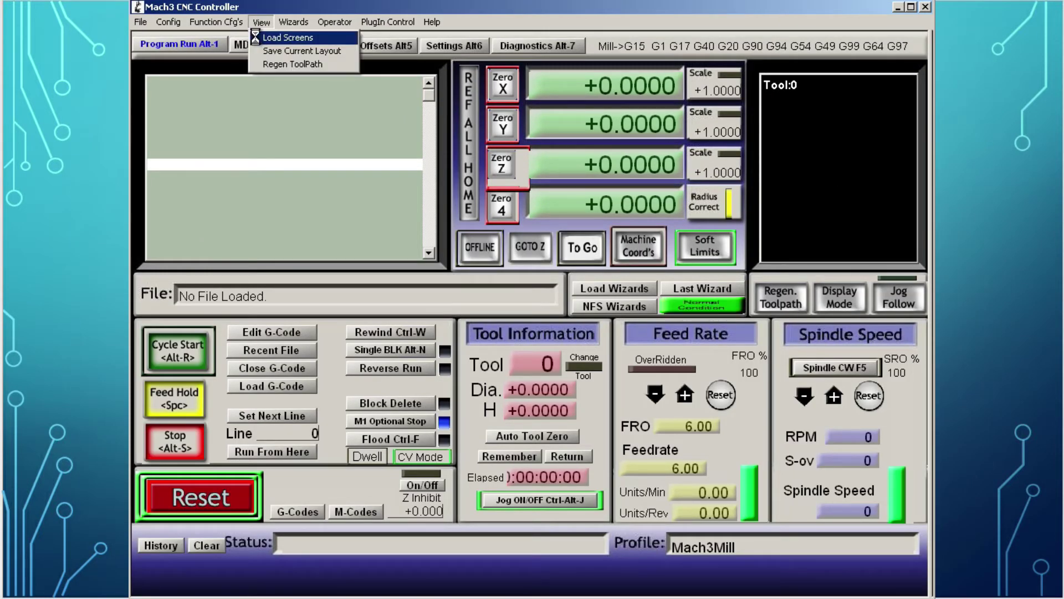
click(255, 37)
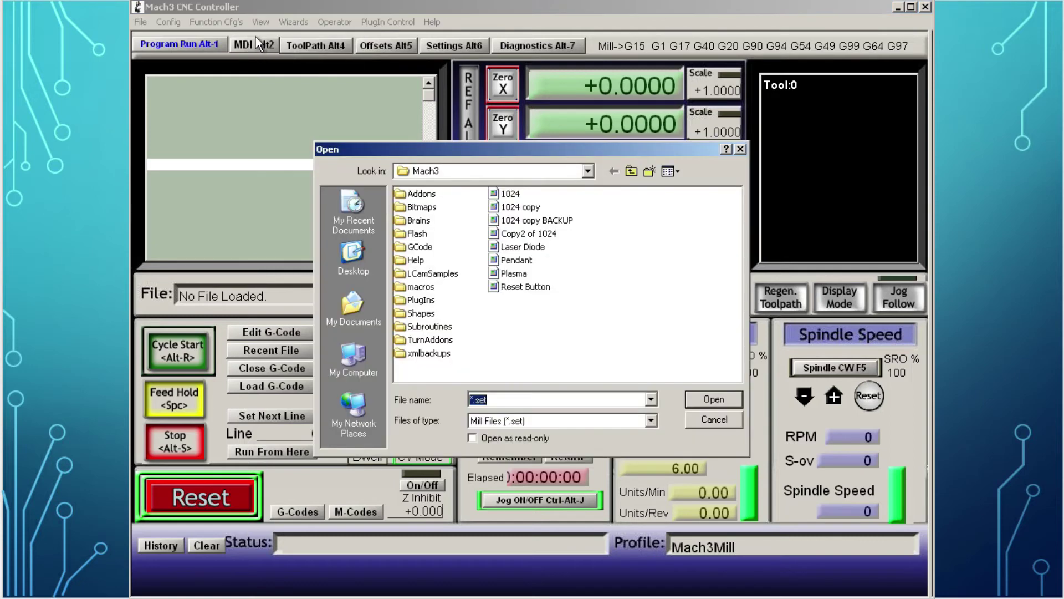
click(510, 291)
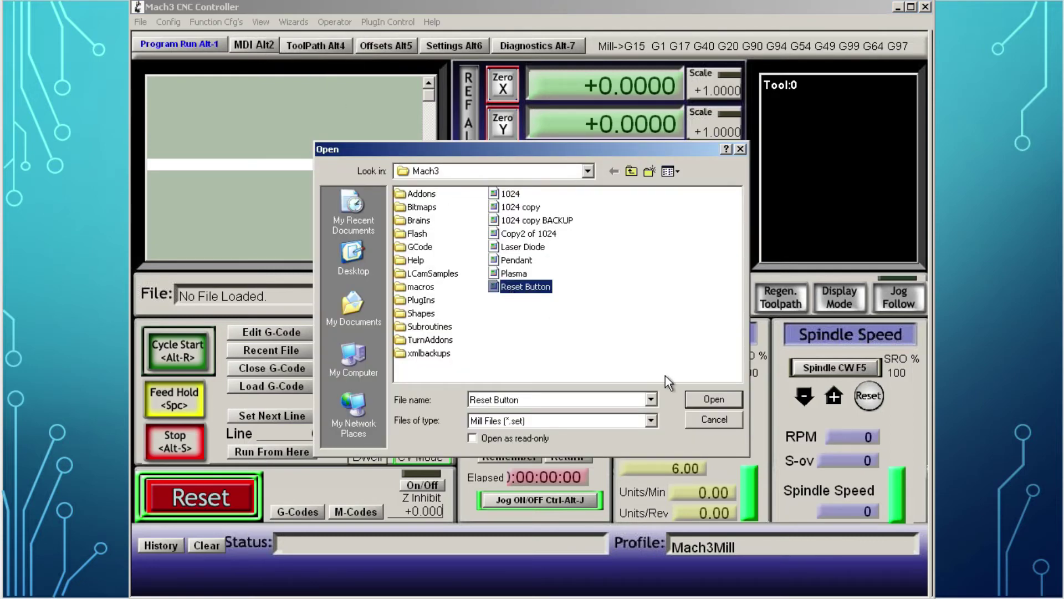
click(696, 400)
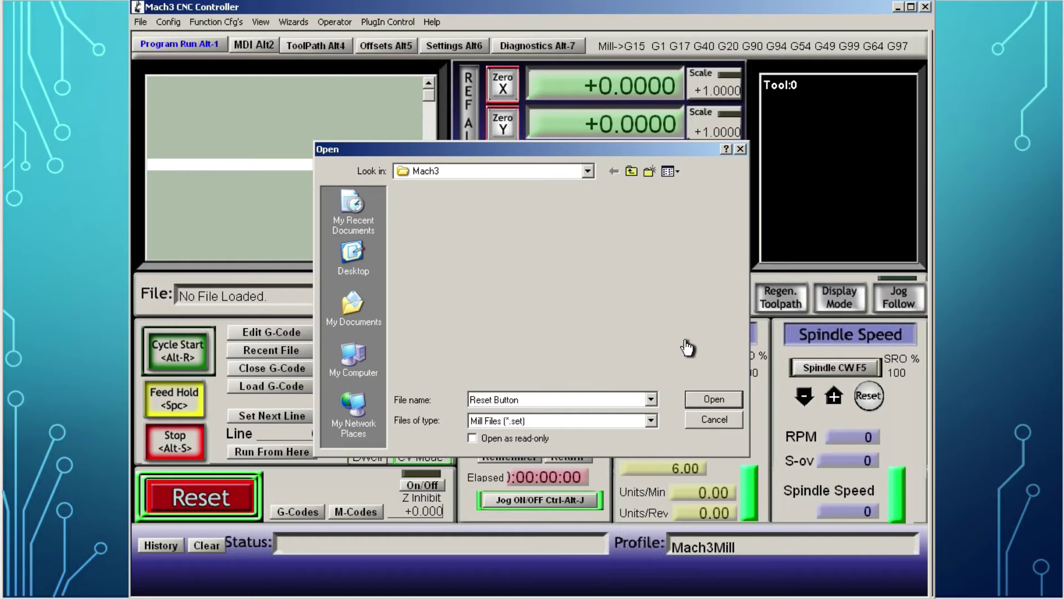
Step: Enable the Reset button.brn brain in Brain Control
click(328, 22)
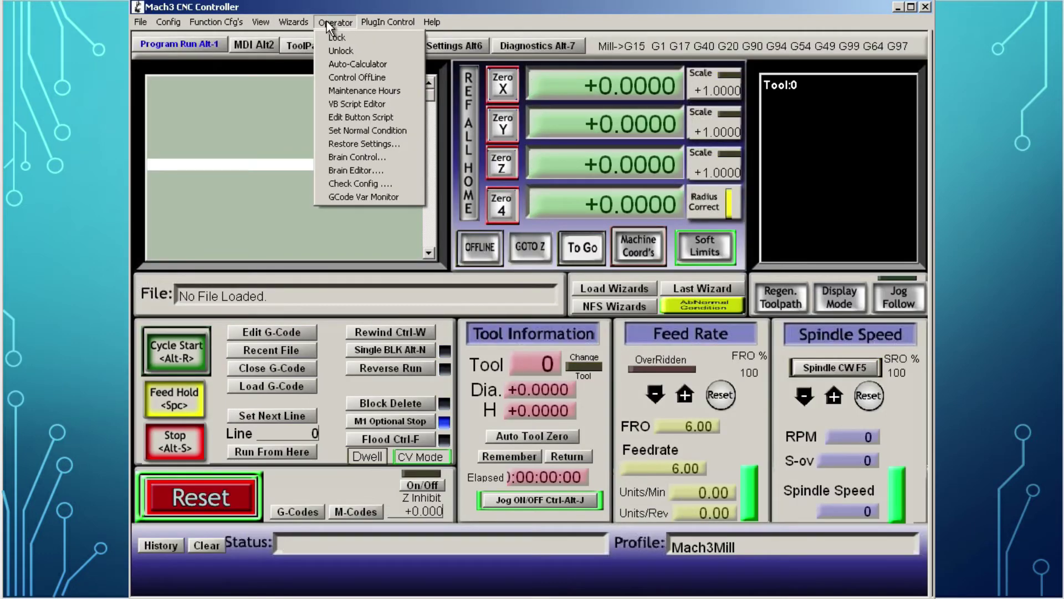
click(355, 157)
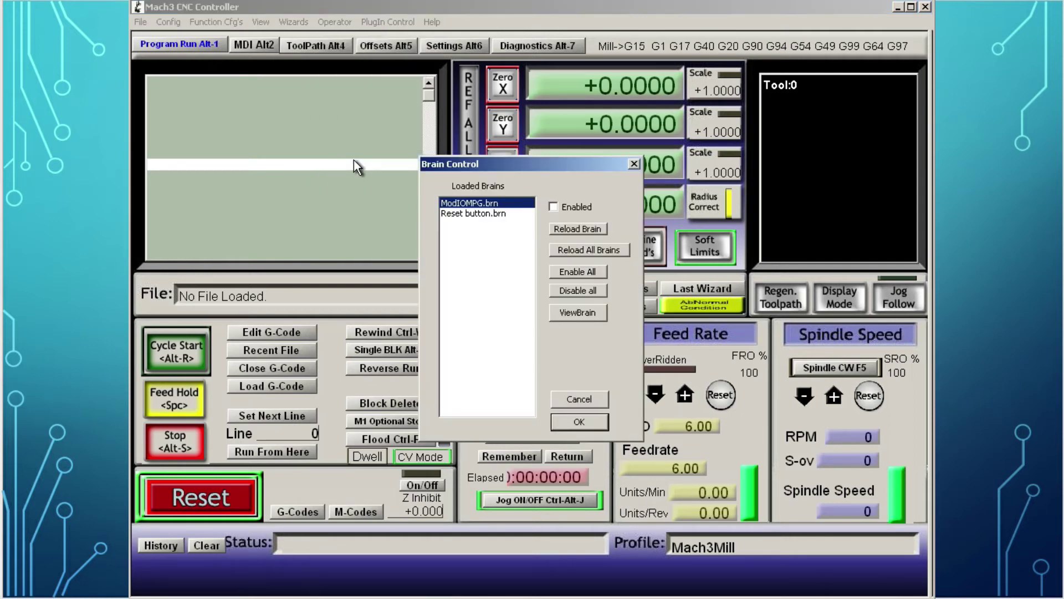
click(472, 216)
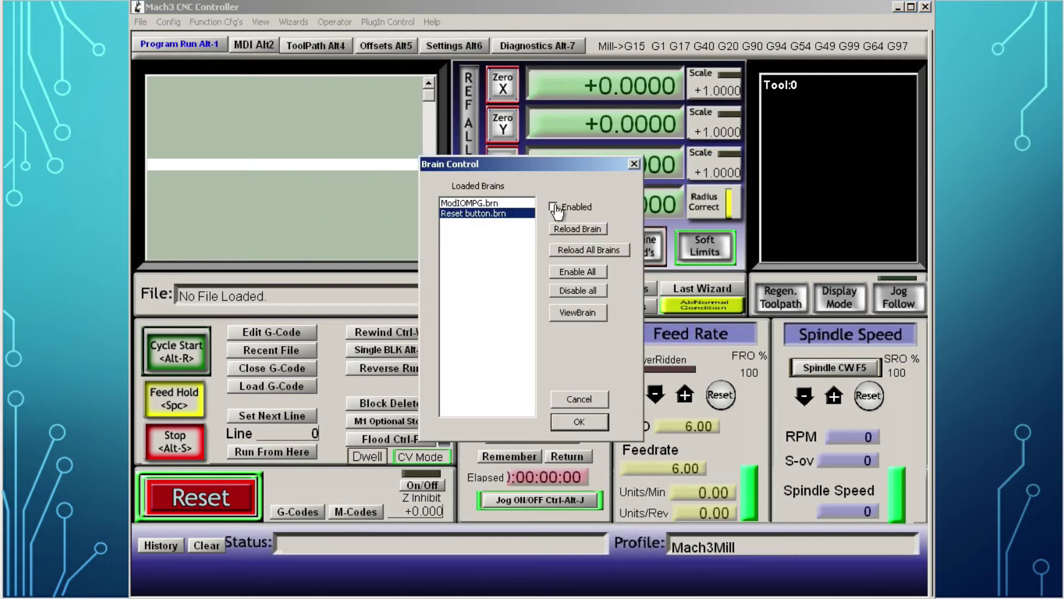
click(579, 422)
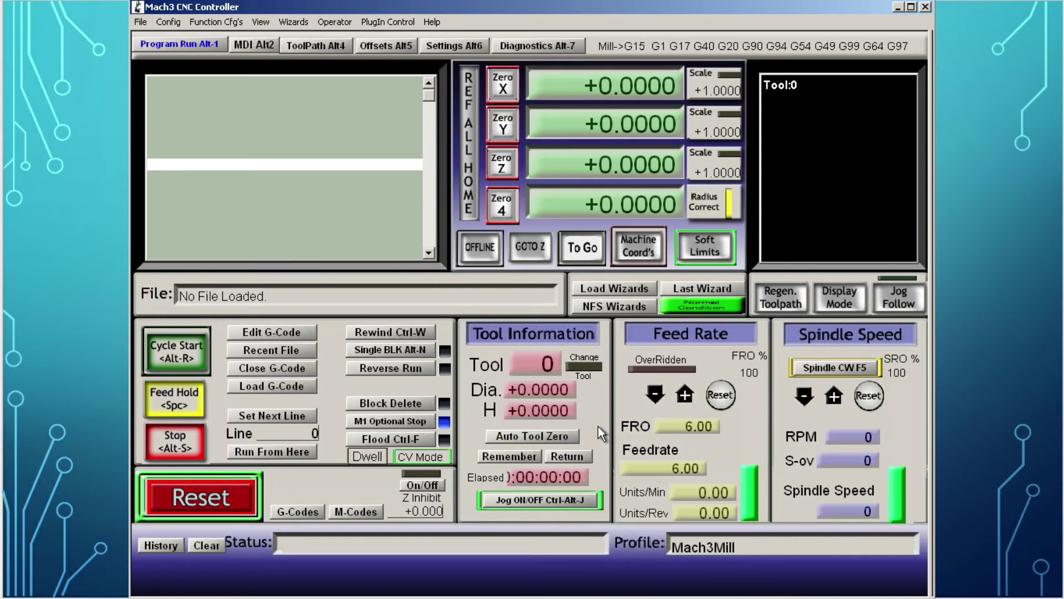
Step: Store the current screen layout and save the Mach3 settings
click(261, 23)
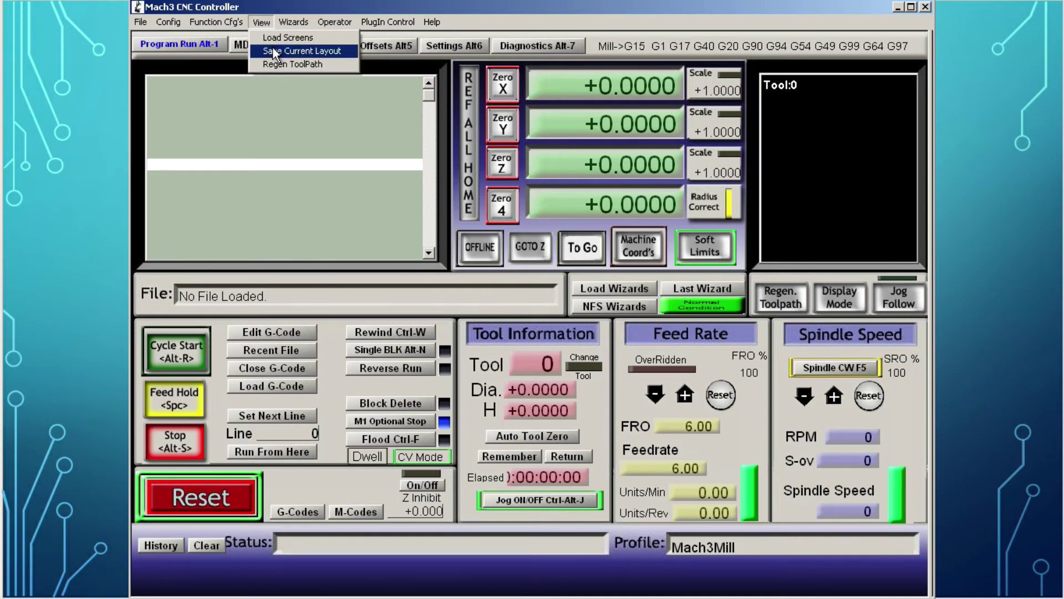
click(273, 49)
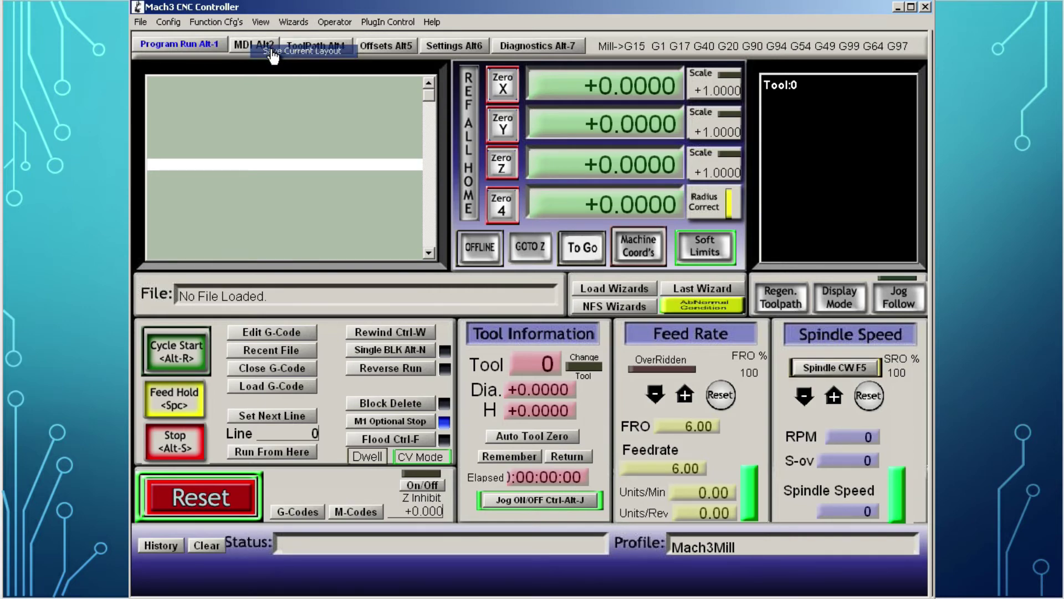
click(165, 22)
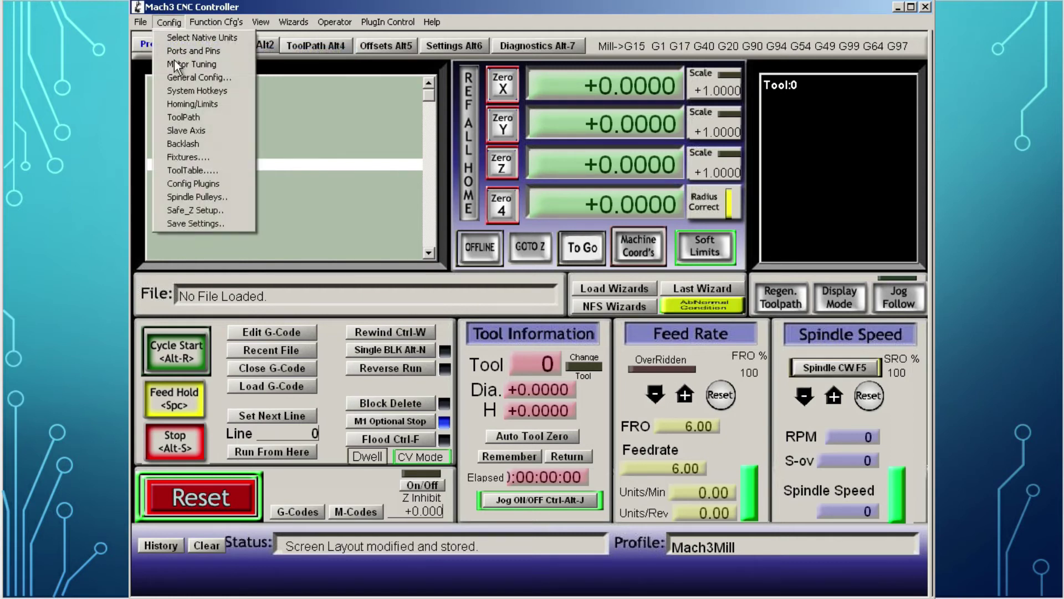
click(218, 223)
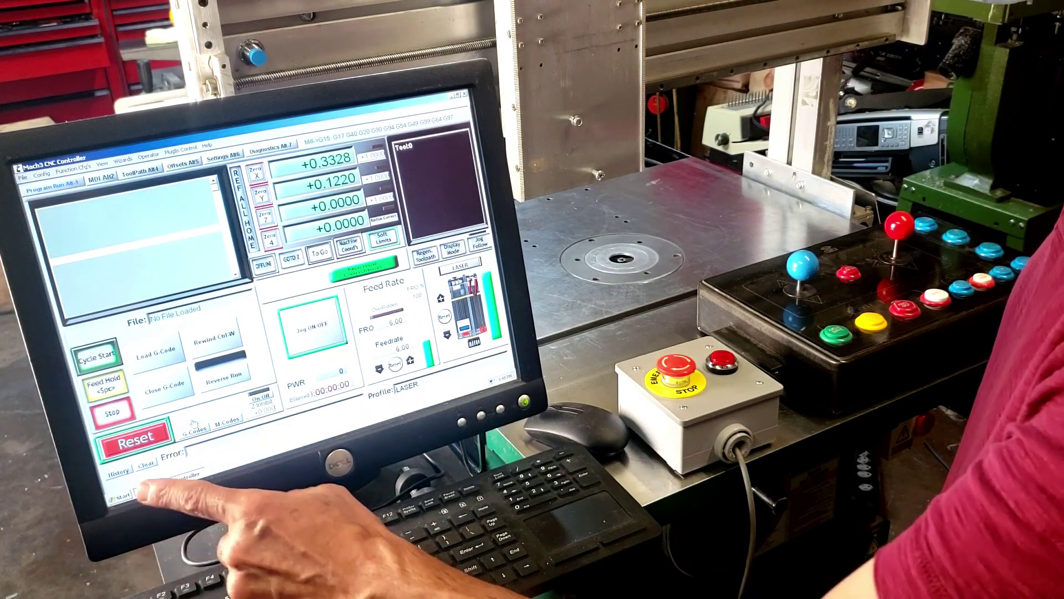
Step: With the E-stop engaged, press Reset to show the EStop Button Pressed error
click(136, 439)
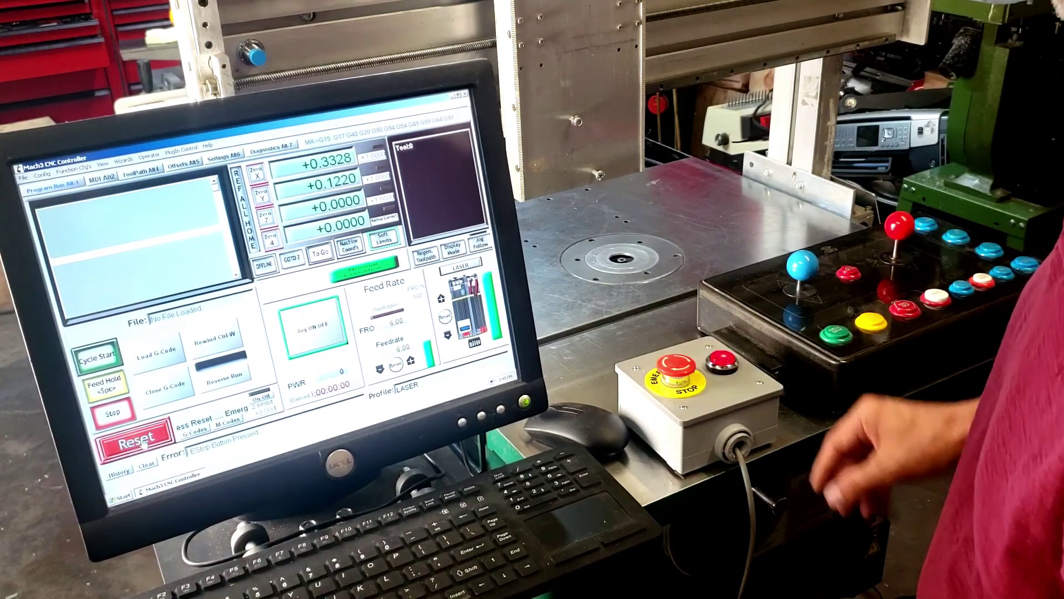